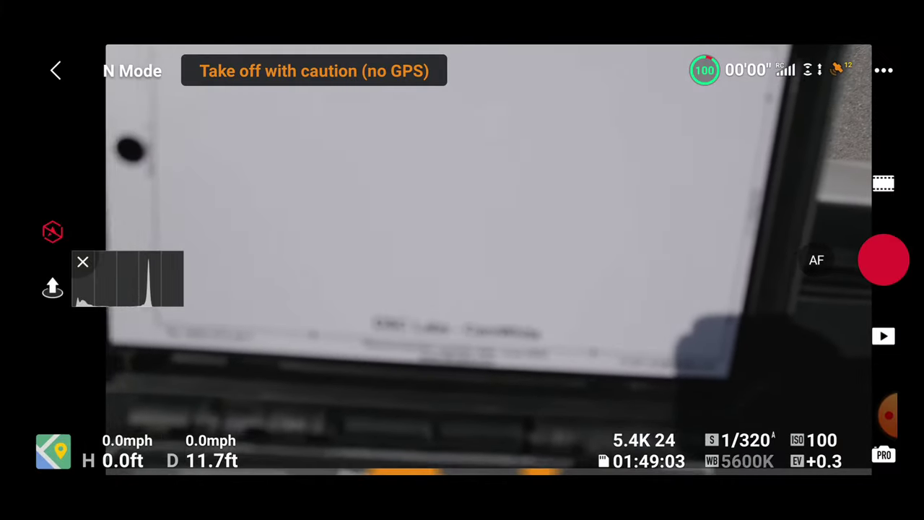
- Turn off automatic white balance to lock it at 5600K, and adjust the shutter speed manually with auto shutter off
click(739, 460)
click(802, 354)
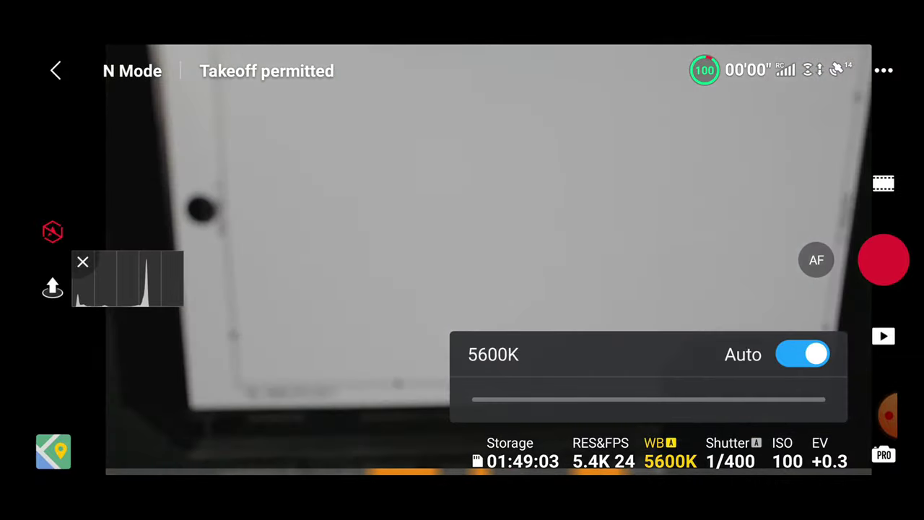
click(803, 354)
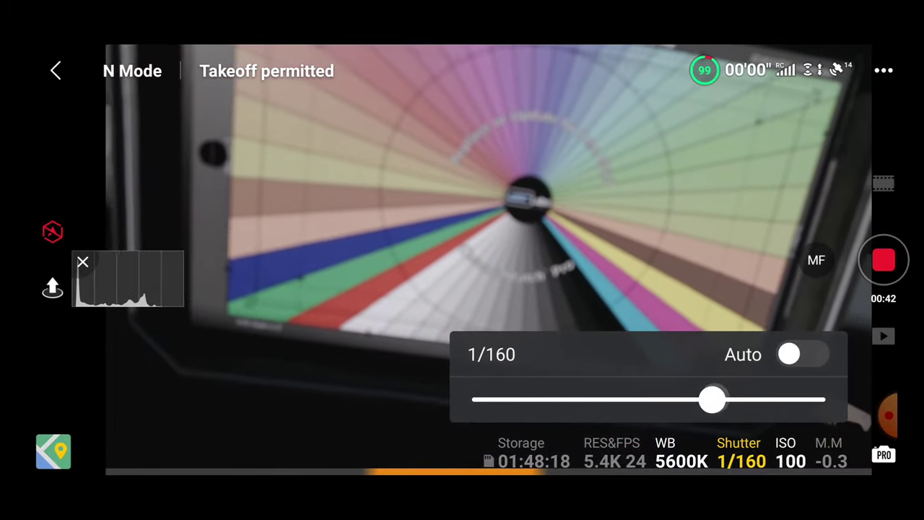
drag(713, 399, 726, 399)
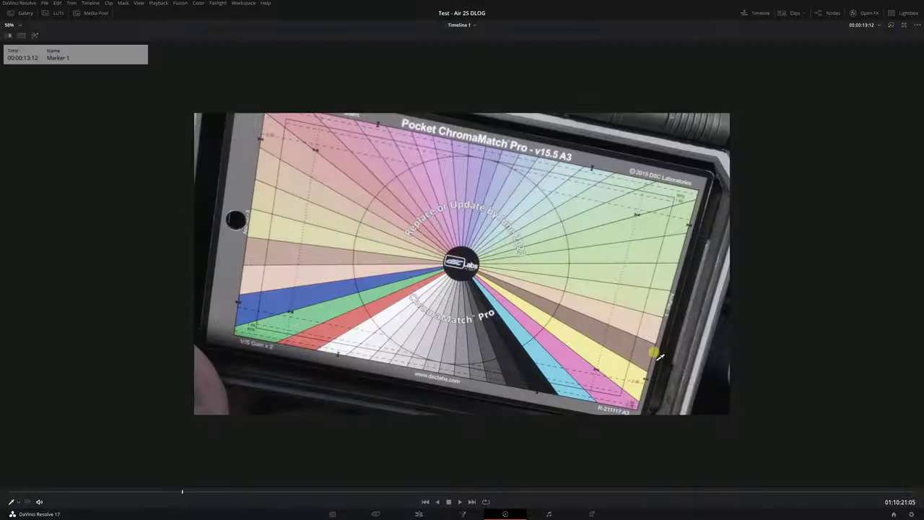
- Switch to DaVinci Resolve and place Digi-ChromaMatch-Pro.png on video track 2 over the DJI_0062.MP4 chart shot
scroll(558, 358, up, 3)
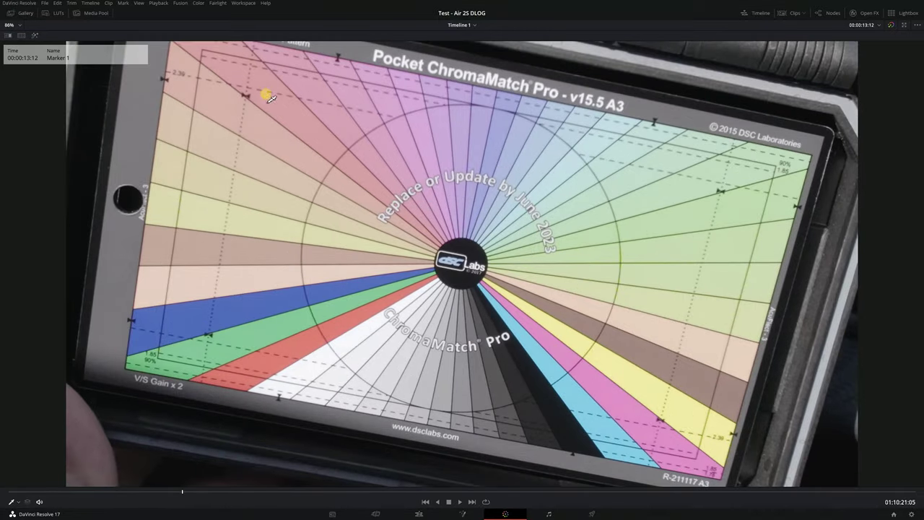
click(46, 4)
click(80, 137)
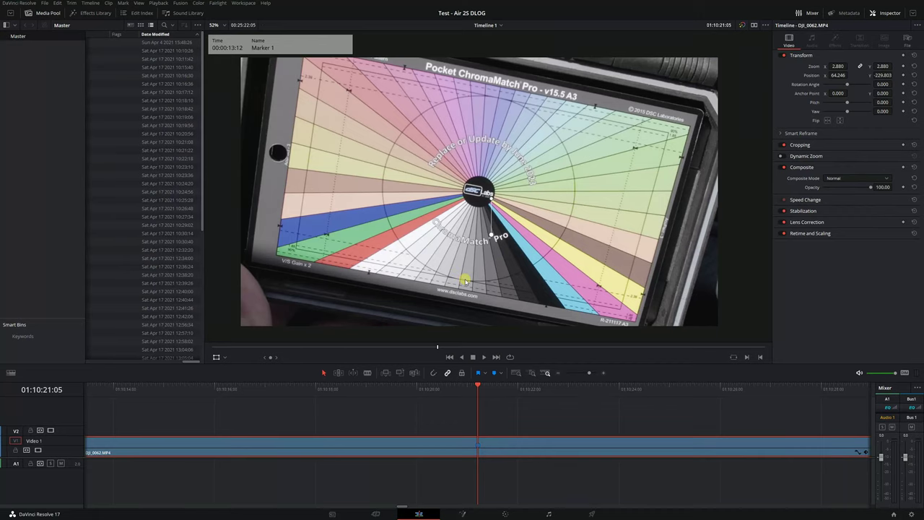
drag(154, 41, 363, 425)
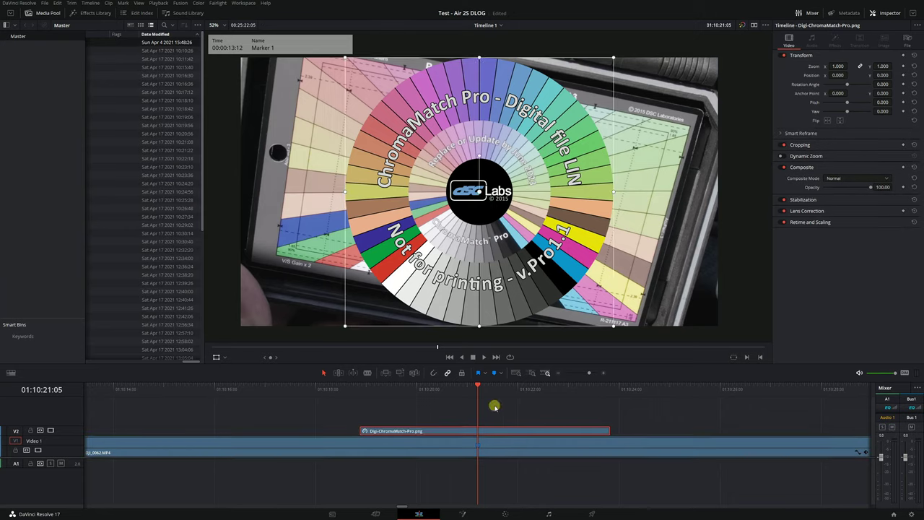
- Reposition, scale and rotate the digital chart overlay so its centre and wedges line up with the filmed ChromaMatch chart
scroll(566, 286, up, 2)
scroll(565, 286, up, 4)
drag(469, 197, 466, 198)
drag(592, 322, 611, 340)
drag(882, 84, 844, 85)
- On the Color page, highlight the overlay's windowed grey patches and examine them in the expanded waveform scope
click(505, 514)
scroll(433, 192, up, 3)
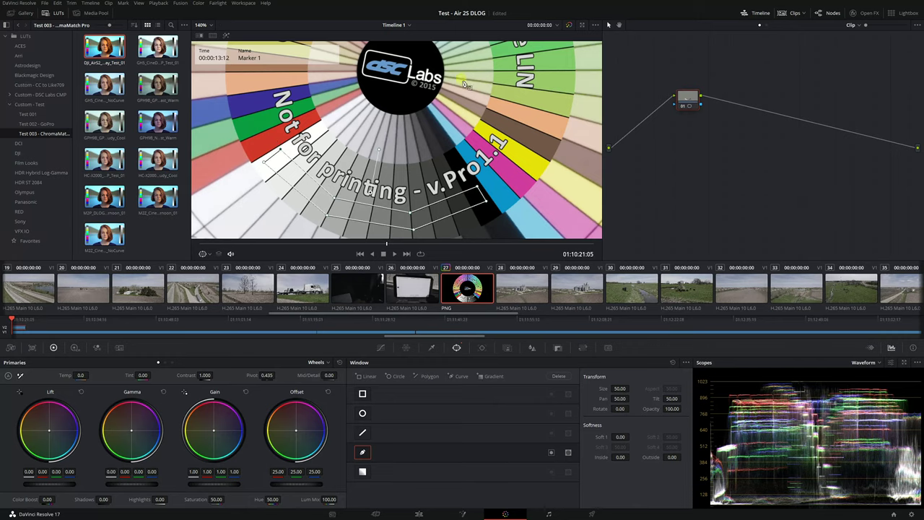
key(shift+h)
click(904, 362)
drag(729, 54, 738, 42)
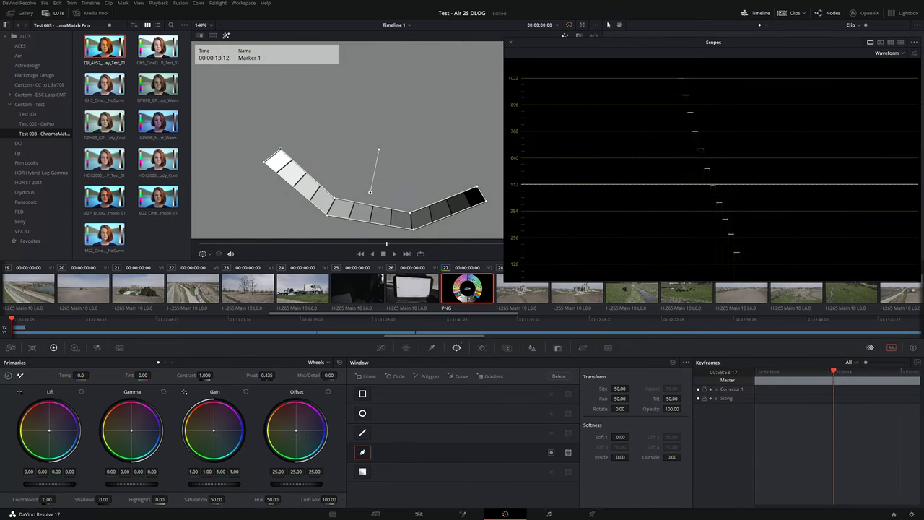
- Try lowering the overlay's master Offset to 21.40, and reset the node's grade
mouse_move(292, 485)
mouse_down()
mouse_move(283, 485)
mouse_move(309, 485)
mouse_move(297, 485)
mouse_up()
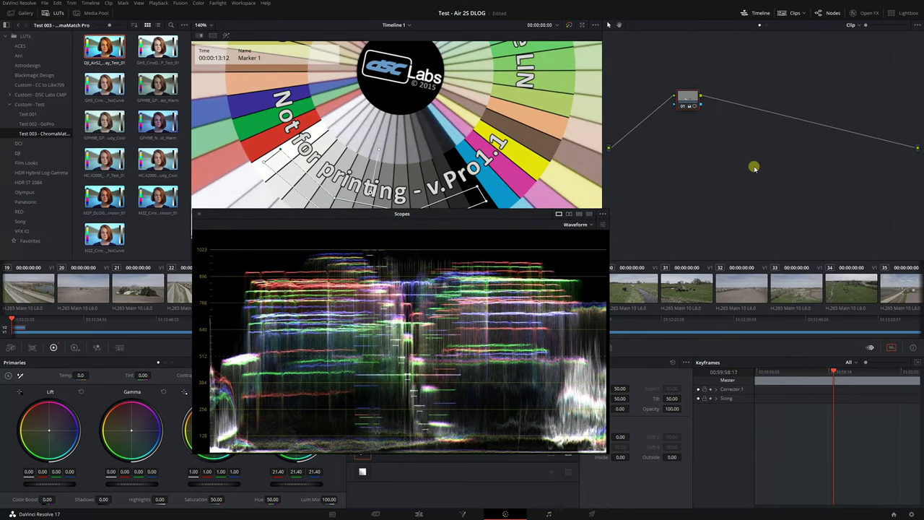
right_click(708, 128)
click(712, 131)
- Switch the floating scopes to Vectorscope and examine the digital wheel's colours
drag(468, 218, 503, 199)
click(613, 206)
click(620, 233)
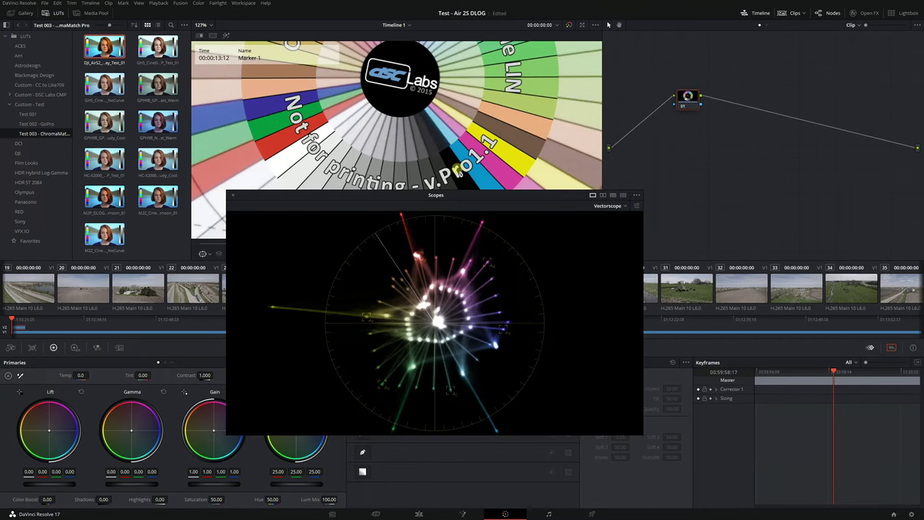
drag(455, 197, 437, 257)
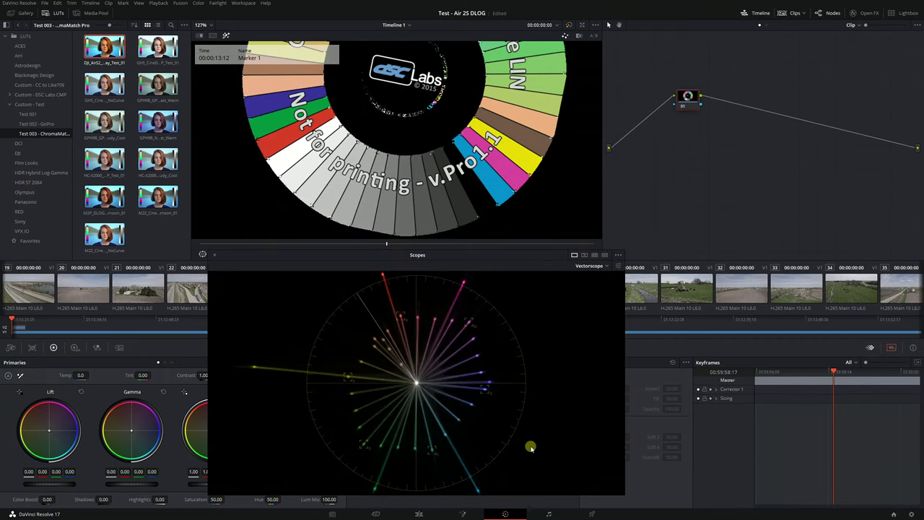
scroll(374, 168, down, 4)
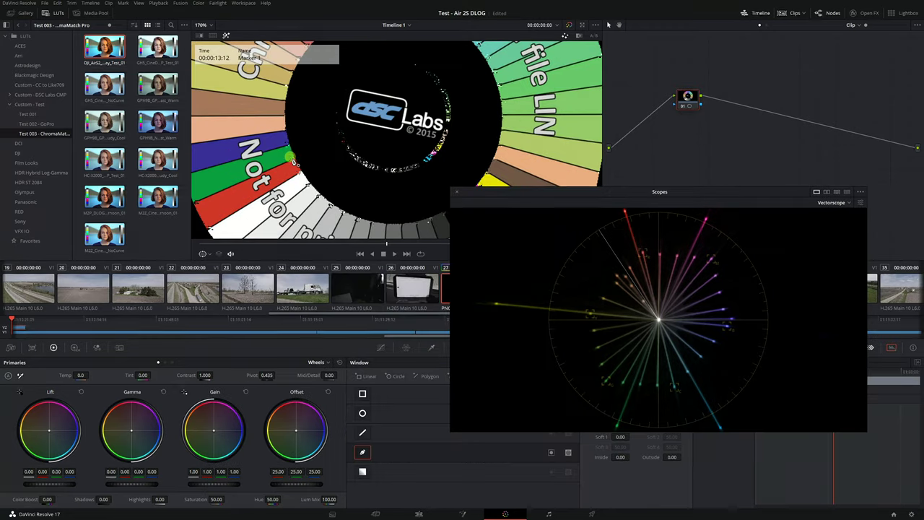
scroll(312, 190, up, 3)
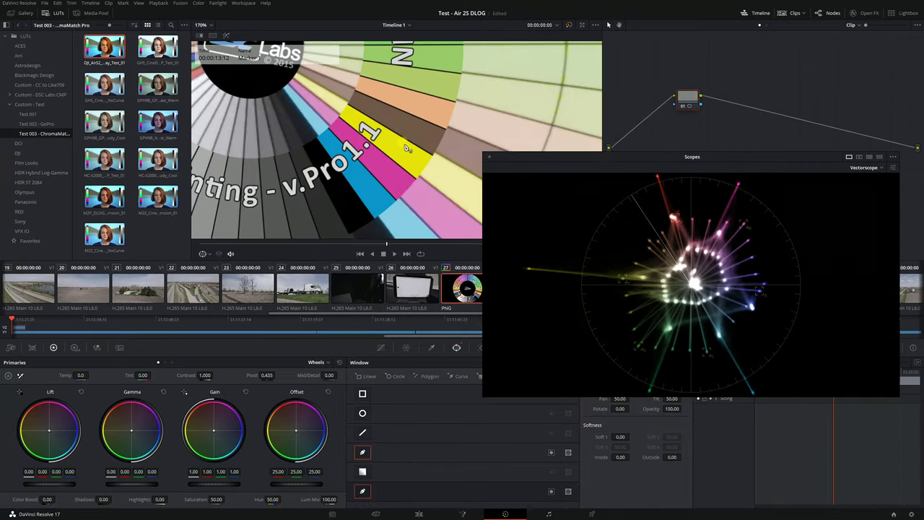
- Examine the windowed primary and secondary patches in the vectorscope, and reset the overlay node's grade
drag(621, 162, 391, 174)
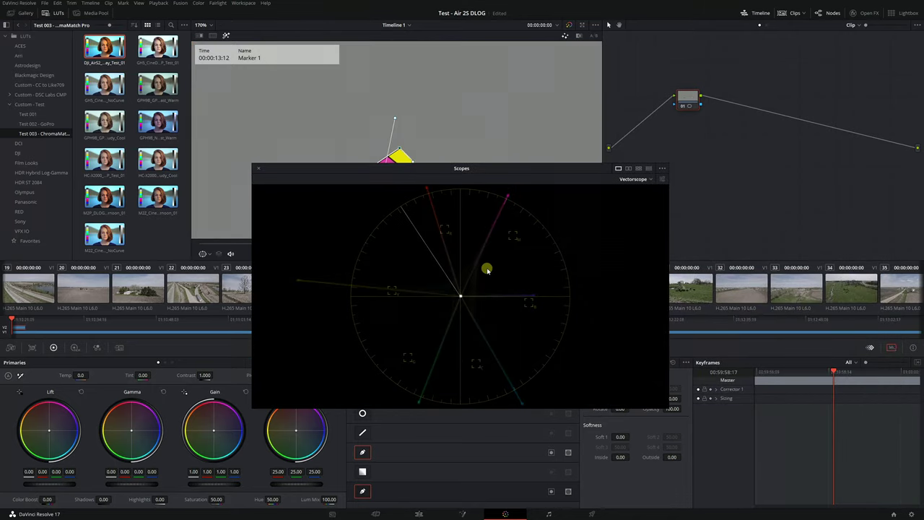
drag(446, 186, 644, 201)
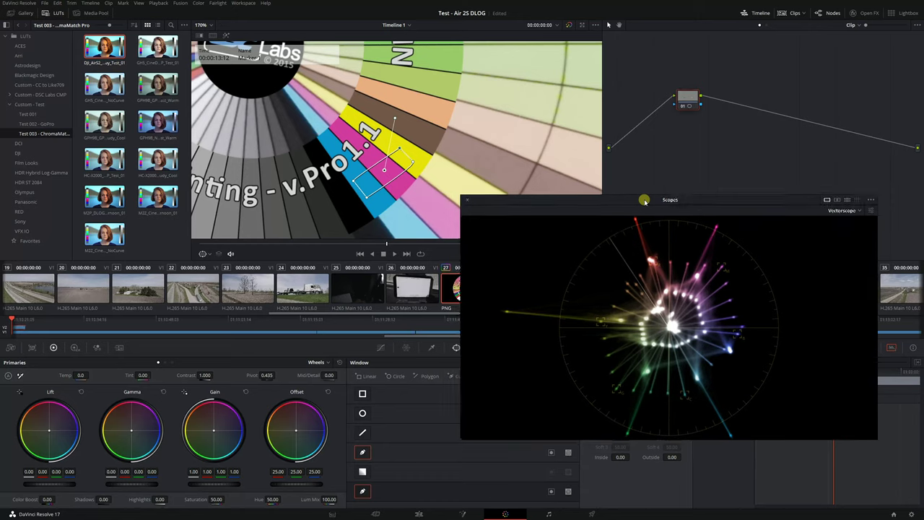
right_click(690, 127)
click(695, 133)
- Highlight the complete digital colour wheel and compare its hue patches with the vectorscope's targets
drag(334, 166, 362, 170)
scroll(362, 171, down, 1)
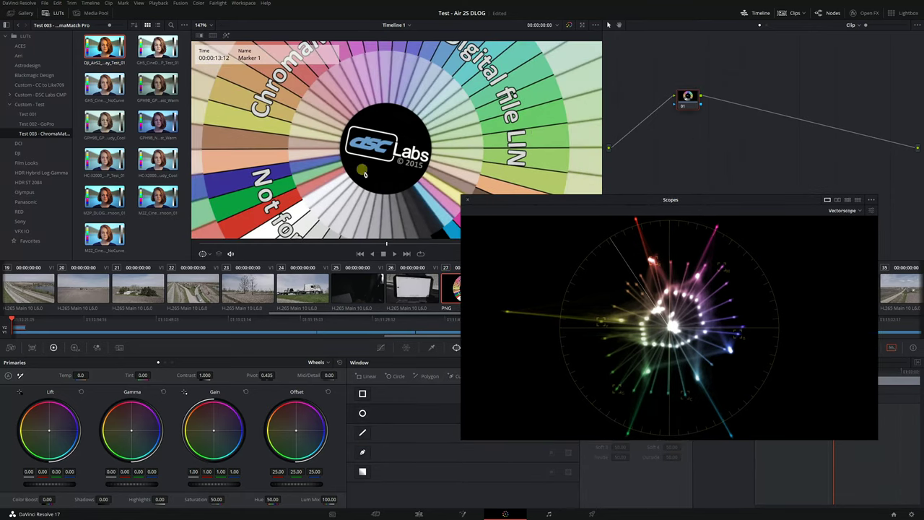
scroll(364, 173, down, 4)
drag(580, 199, 345, 162)
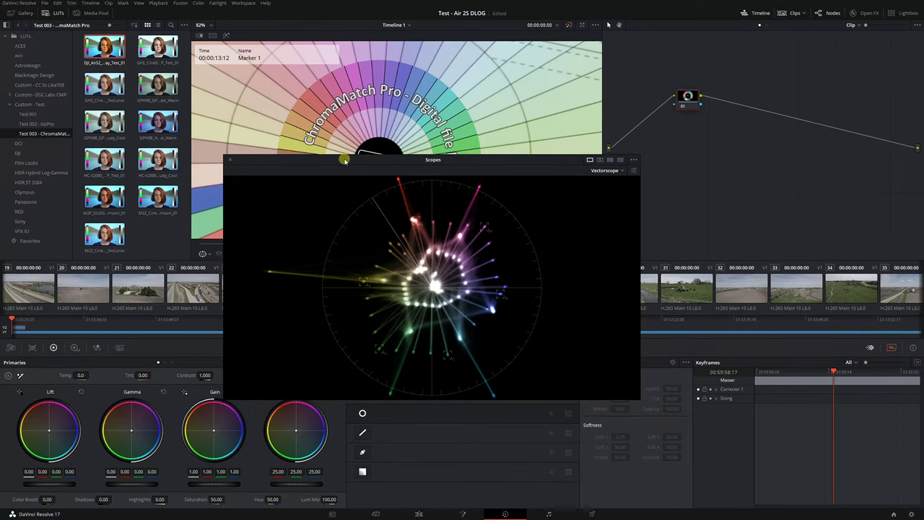
key(shift+h)
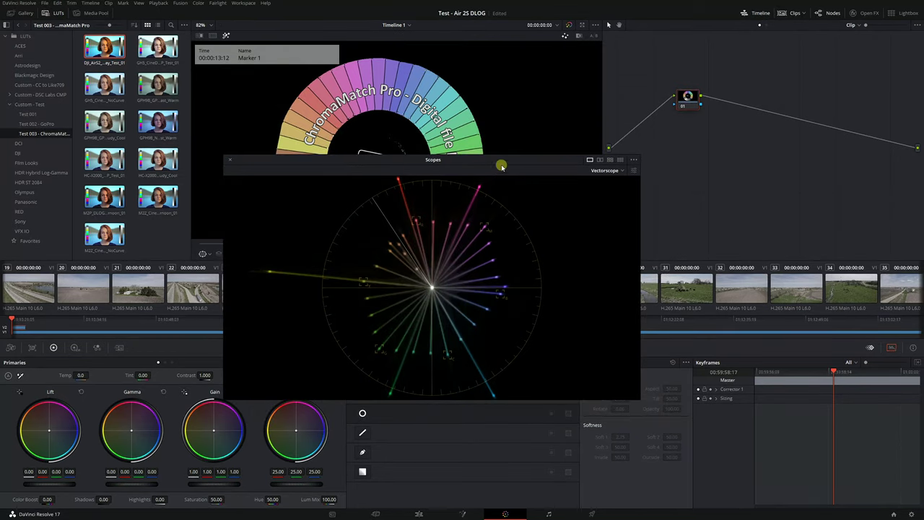
drag(501, 166, 496, 254)
drag(524, 185, 525, 172)
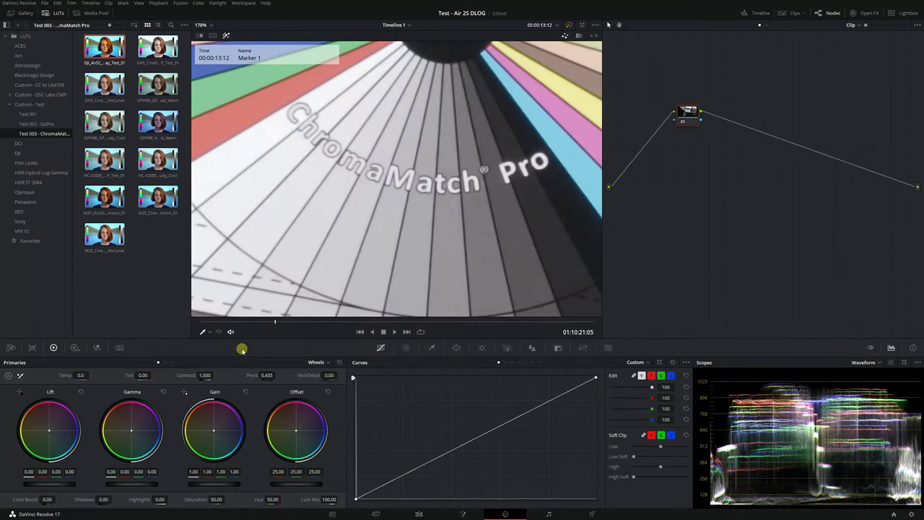
- Draw a closed curve window across the filmed chart's greyscale patches and highlight the selection
click(206, 331)
click(214, 363)
click(456, 348)
click(363, 452)
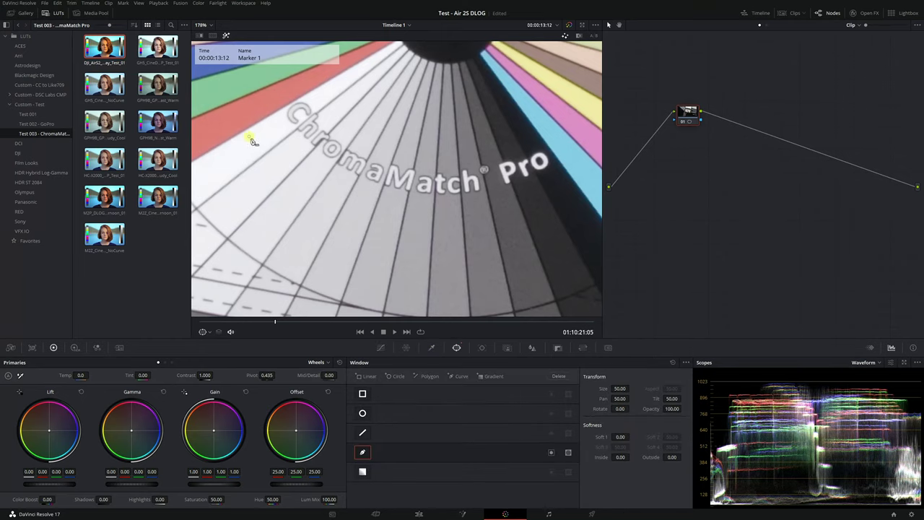
click(368, 220)
click(567, 182)
click(579, 208)
click(361, 251)
click(223, 157)
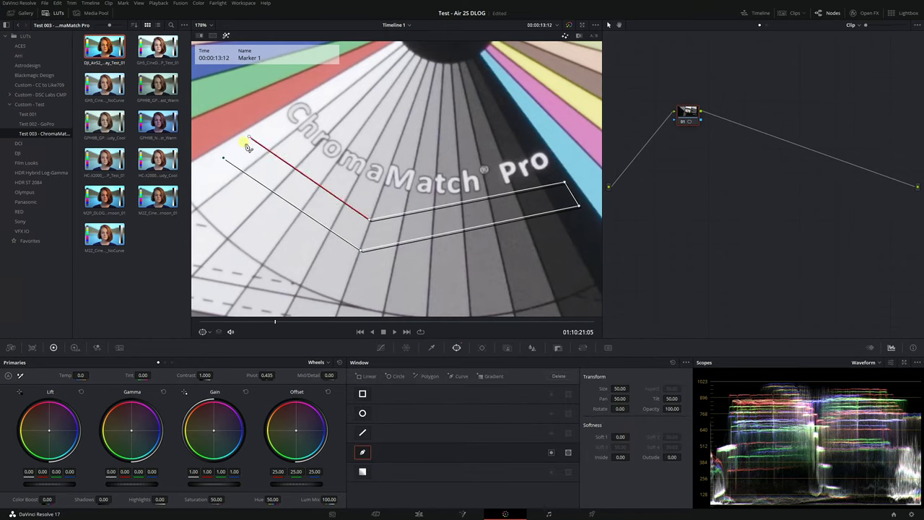
click(249, 136)
key(shift+h)
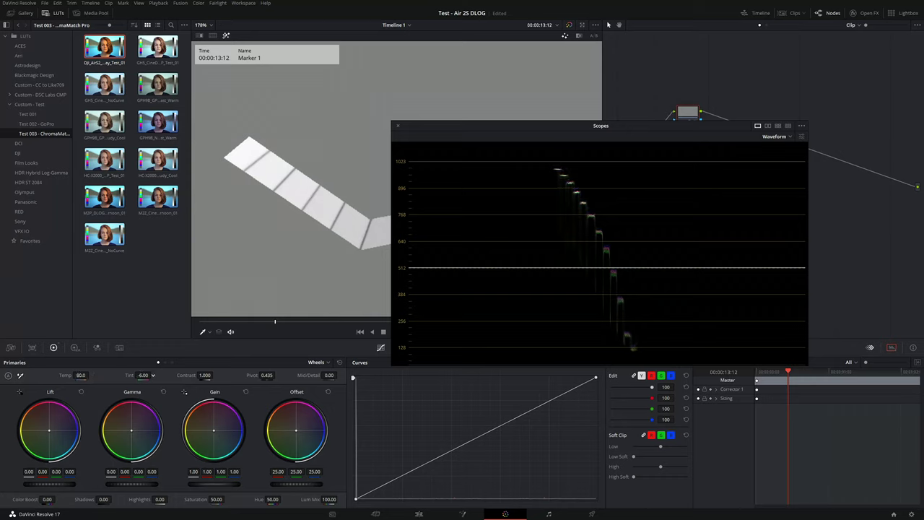
- Even out the grey steps by nudging Lift's balance, bending the custom curve below the diagonal, and setting Offset to 24.80 and Gain to 1.04
drag(49, 431, 49, 429)
drag(477, 438, 482, 455)
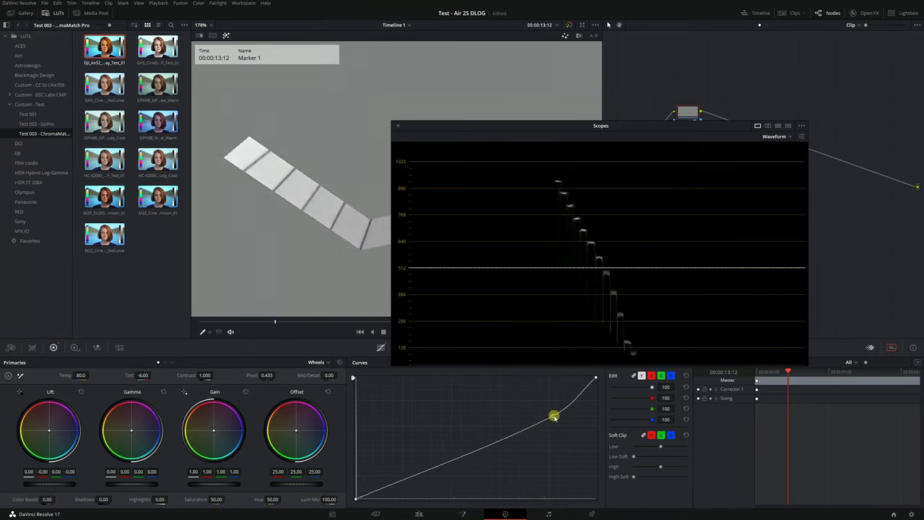
drag(553, 417, 521, 439)
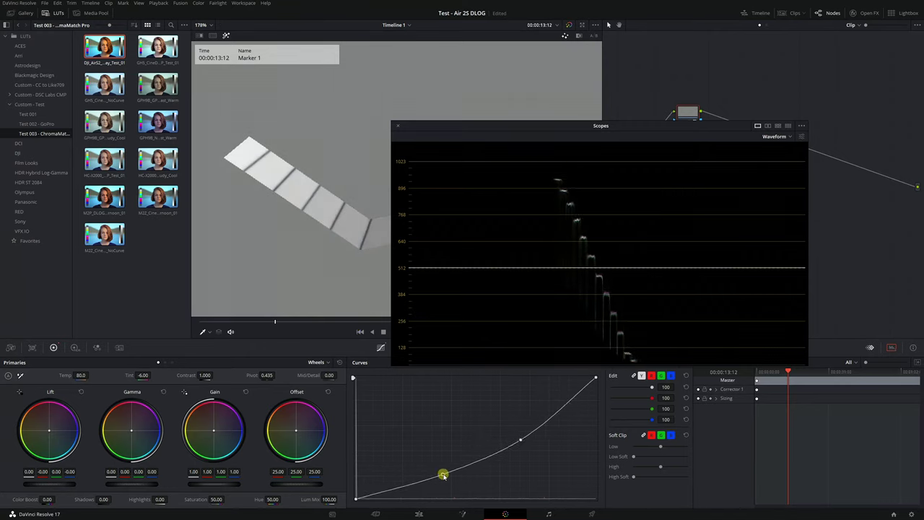
drag(573, 397, 574, 404)
drag(492, 456, 400, 481)
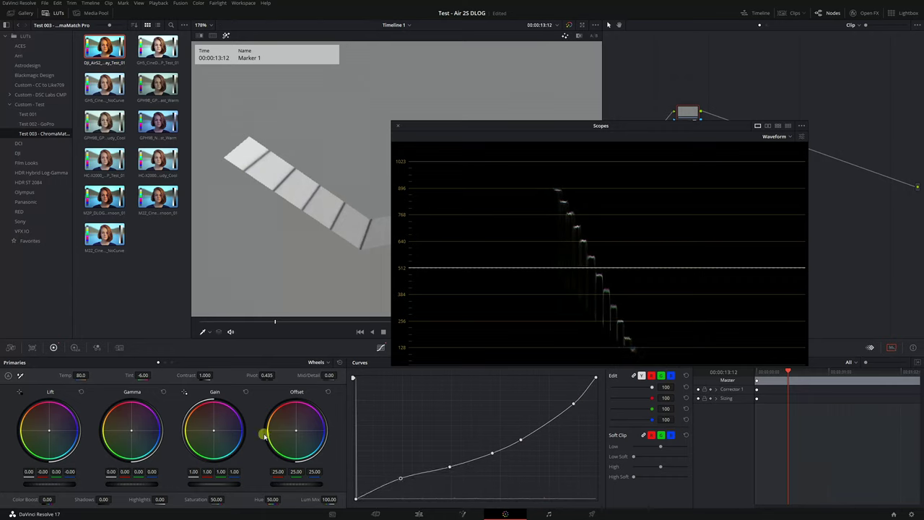
drag(304, 483, 303, 483)
drag(221, 484, 228, 484)
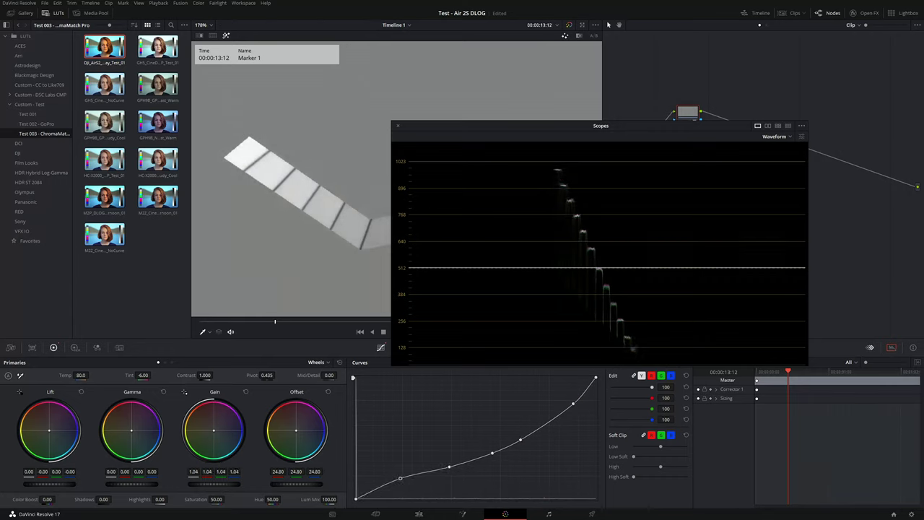
- Insert a serial node before the graded node and select the graded node again
drag(601, 126, 342, 112)
key(shift+s)
click(688, 112)
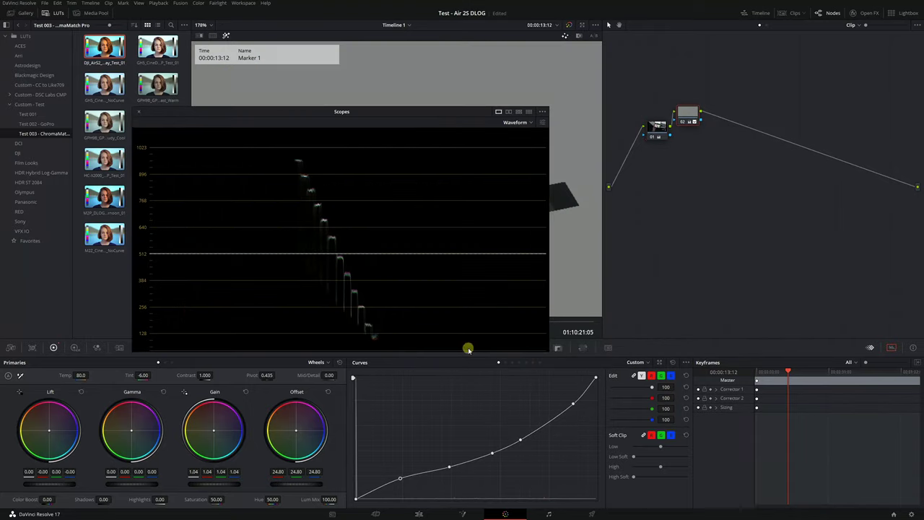
- Refine the custom curve's shadow and midtone points against the waveform, and raise the Gain to 1.10
drag(400, 478, 404, 478)
drag(449, 466, 458, 464)
drag(391, 114, 537, 141)
drag(221, 484, 225, 485)
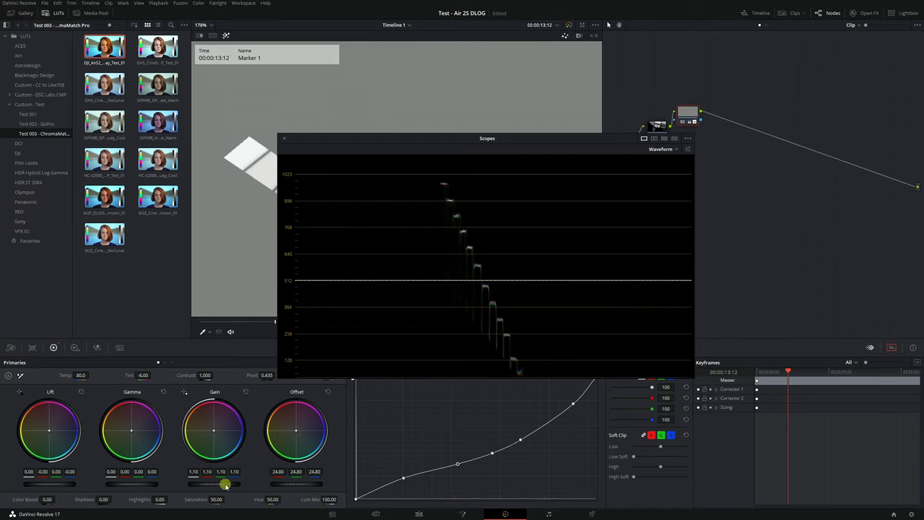
drag(403, 478, 535, 434)
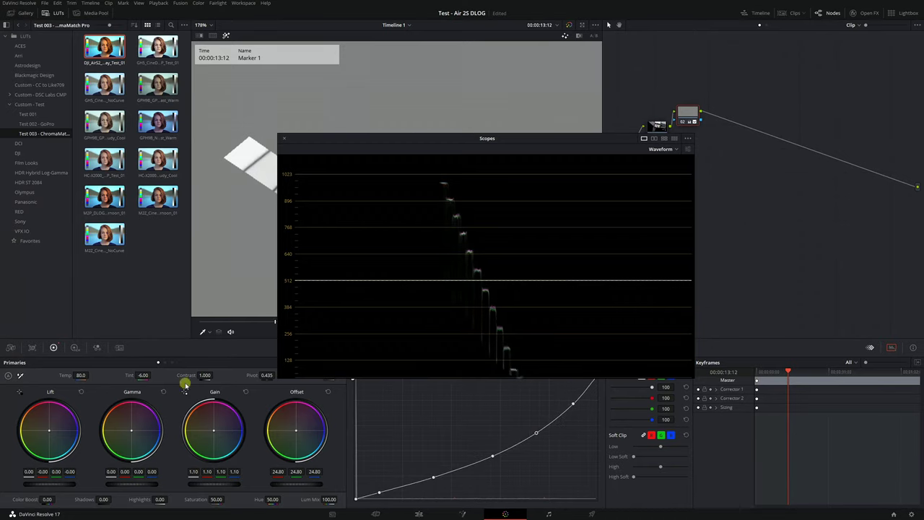
drag(487, 139, 499, 159)
drag(432, 159, 433, 120)
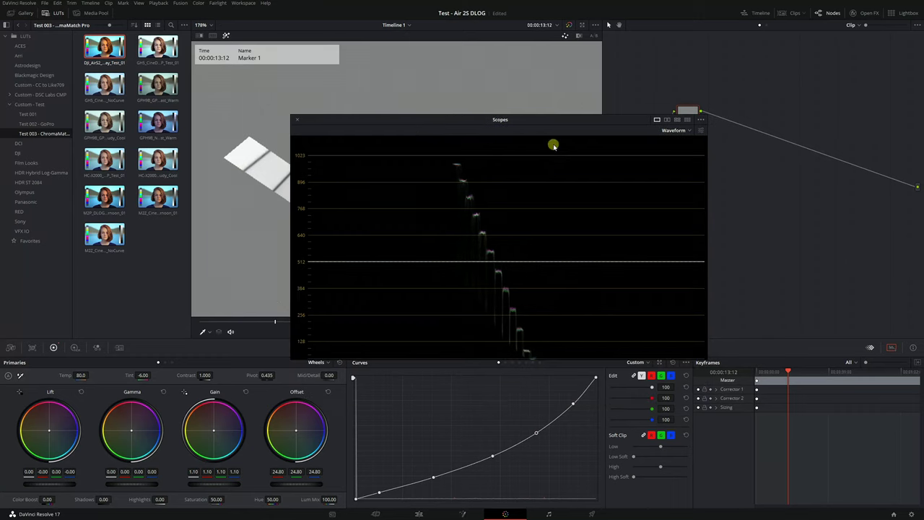
drag(530, 121, 491, 133)
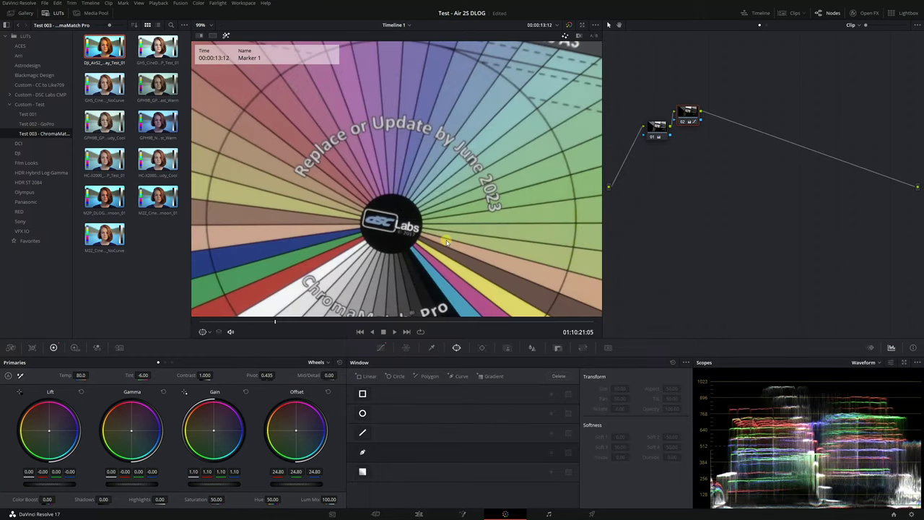
- Add a serial node after the graded node and draw a closed curve window around the upper arc of filmed colour patches
key(alt+s)
click(363, 452)
click(240, 199)
click(265, 204)
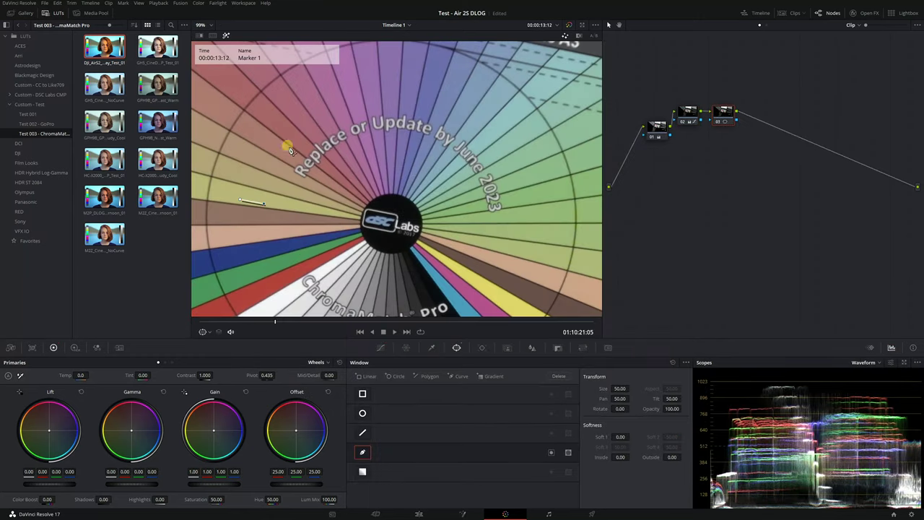
click(299, 133)
click(382, 102)
click(462, 127)
click(514, 191)
click(514, 254)
click(537, 258)
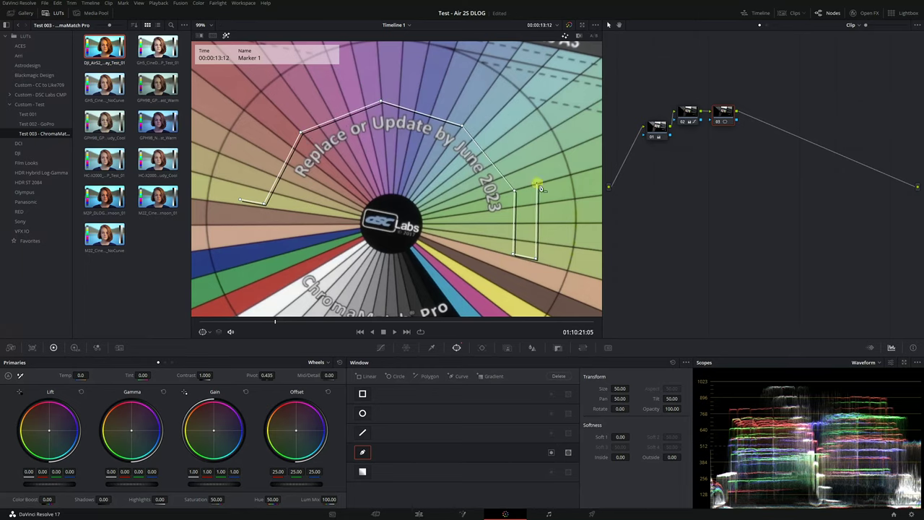
click(537, 184)
click(477, 107)
click(381, 82)
click(283, 114)
click(240, 199)
- Highlight only the windowed arc of patches and display it on an enlarged, detached vectorscope
key(shift+h)
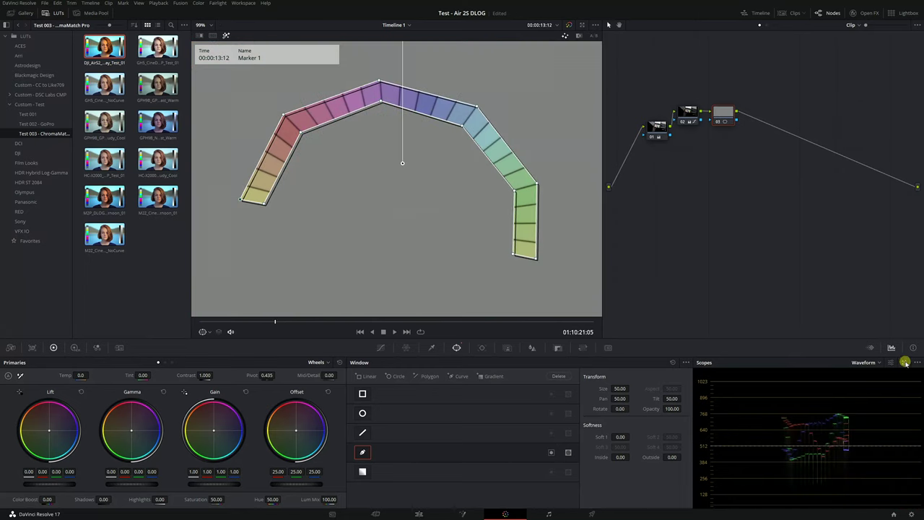
click(905, 363)
click(638, 143)
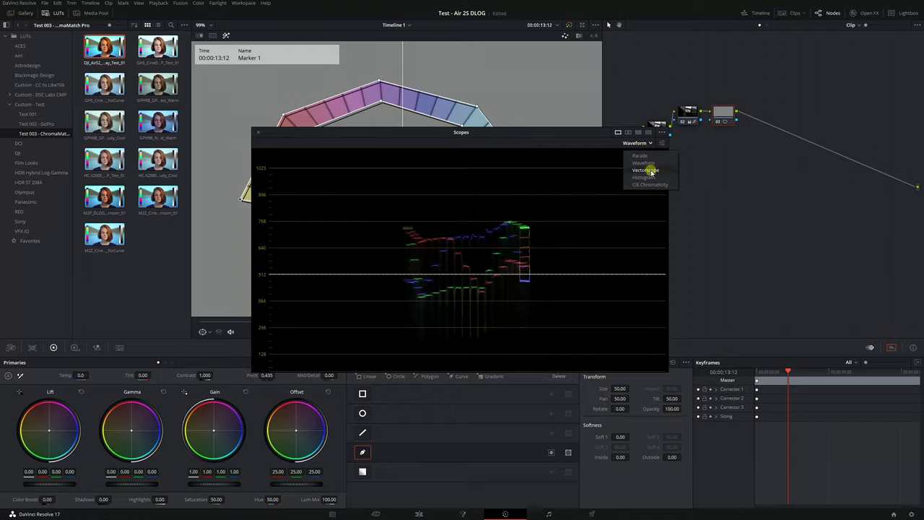
click(649, 169)
- Review the vectorscope's display settings, including the Show 2x Zoom option
click(911, 85)
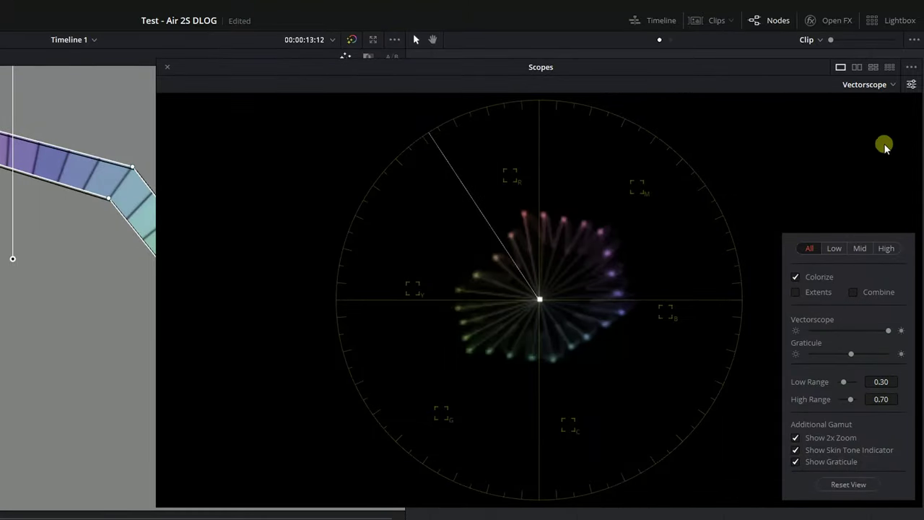
click(827, 442)
click(827, 442)
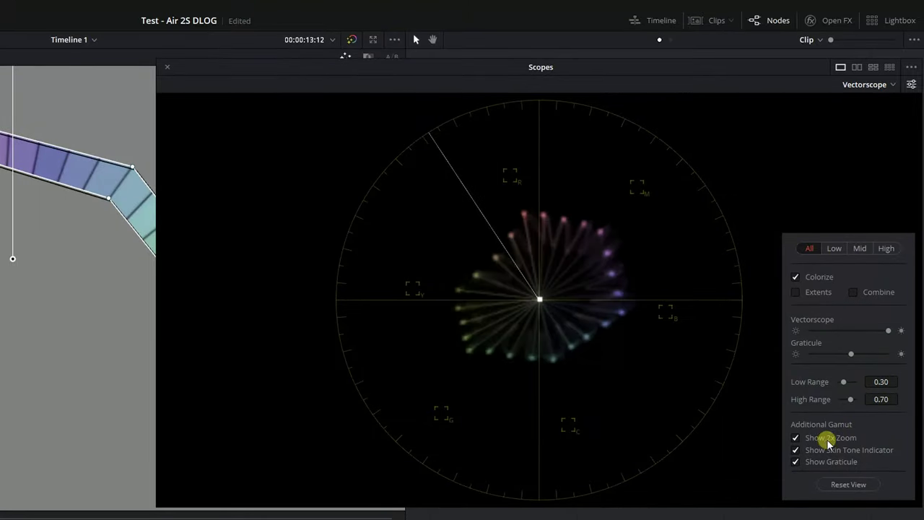
click(827, 442)
click(826, 441)
click(712, 410)
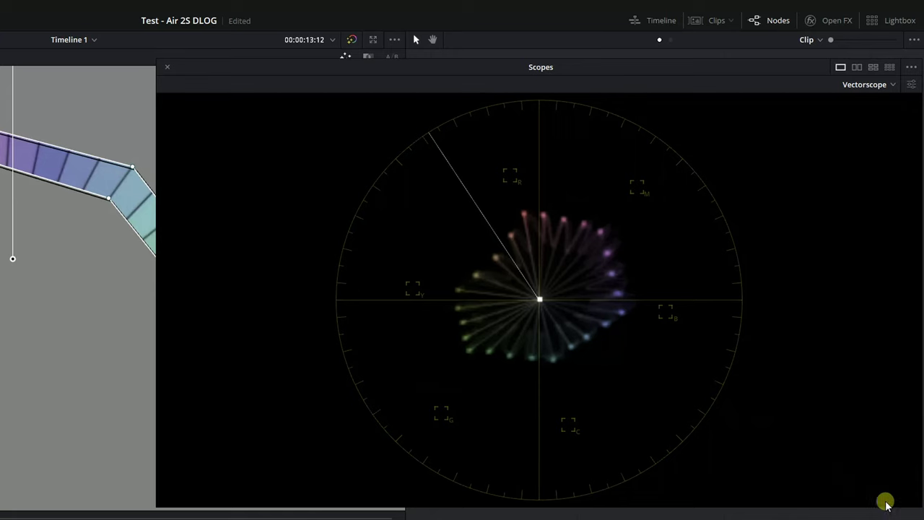
- Complete the Hue Vs Hue curve's six colour points with magenta and raise the node's Saturation to 65.00
click(506, 362)
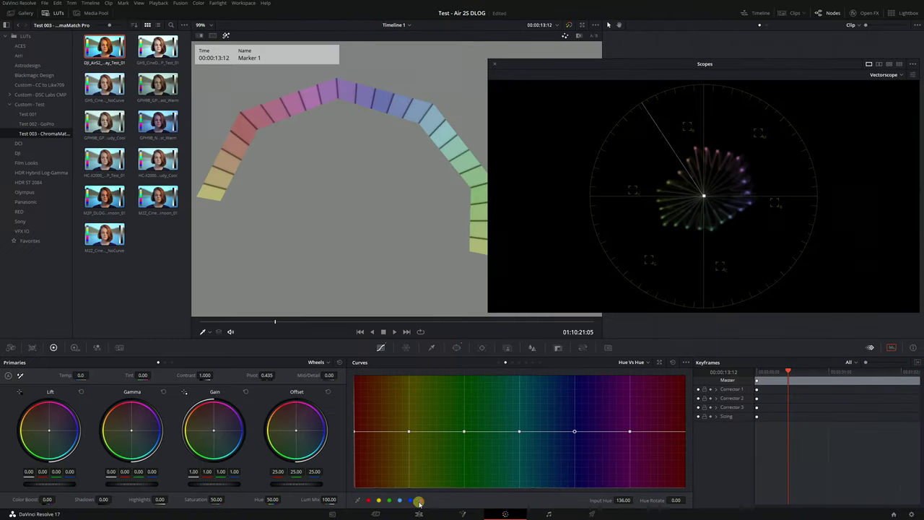
click(420, 501)
drag(216, 498, 239, 499)
drag(676, 500, 686, 500)
- Add six colour points to the Hue Vs Sat curve and raise them toward the vectorscope targets, with red at 1.11
click(512, 362)
click(368, 501)
click(379, 500)
click(389, 500)
click(399, 500)
click(410, 501)
click(420, 500)
drag(519, 402, 519, 399)
drag(464, 431, 465, 403)
drag(409, 431, 409, 420)
drag(355, 431, 355, 424)
- Align the patch hues on the Hue Vs Hue curve with blue at -3.35, green slightly lowered and yellow at about -1.80
click(505, 362)
drag(574, 431, 575, 432)
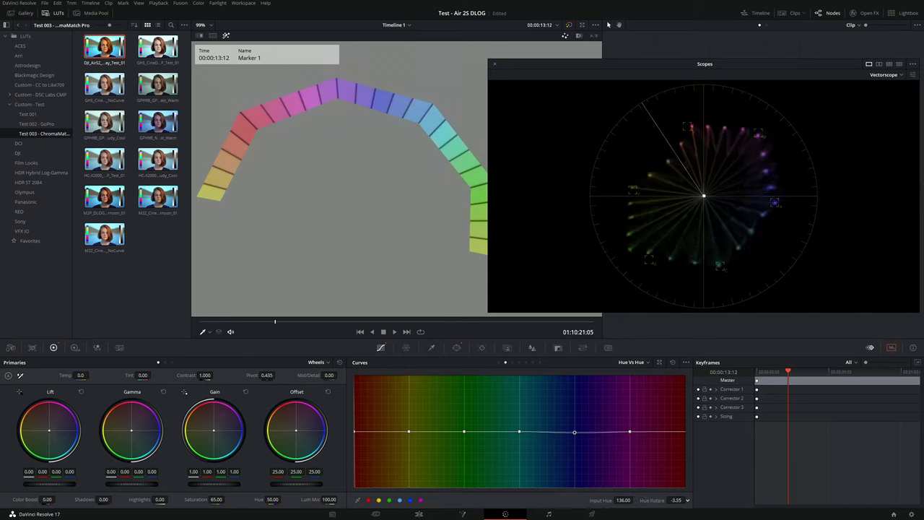
drag(465, 431, 464, 437)
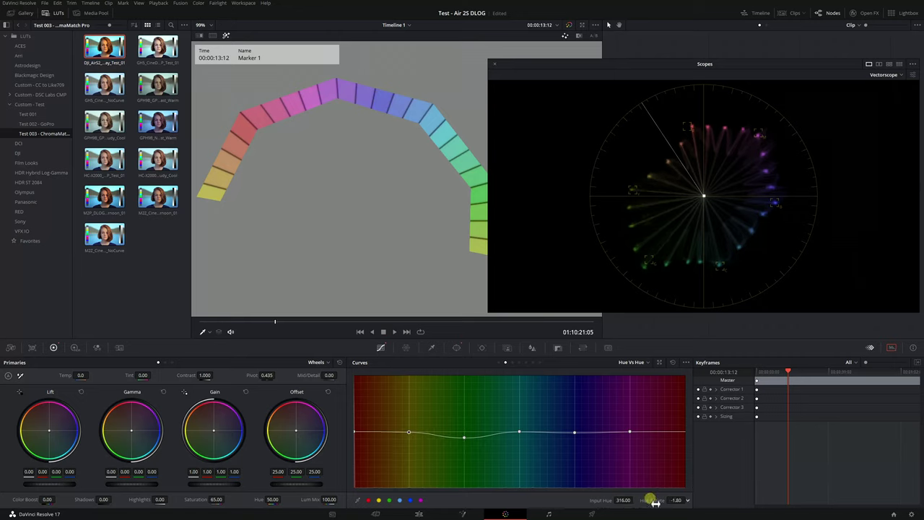
click(629, 432)
- Refine the Hue Vs Sat curve with in-between points, including yellow-green at 1.21, green-cyan at 1.65 and extra points between red and yellow
click(512, 362)
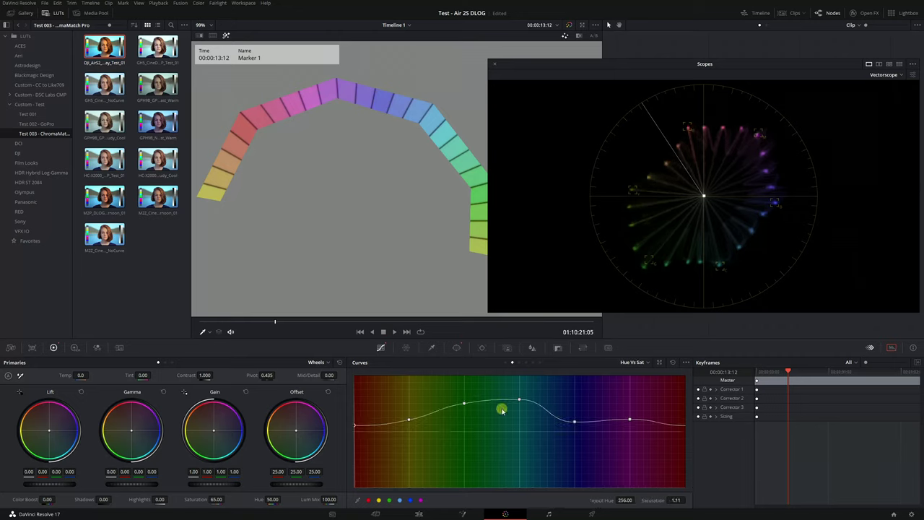
drag(550, 412, 550, 408)
drag(605, 420, 605, 416)
drag(438, 412, 438, 419)
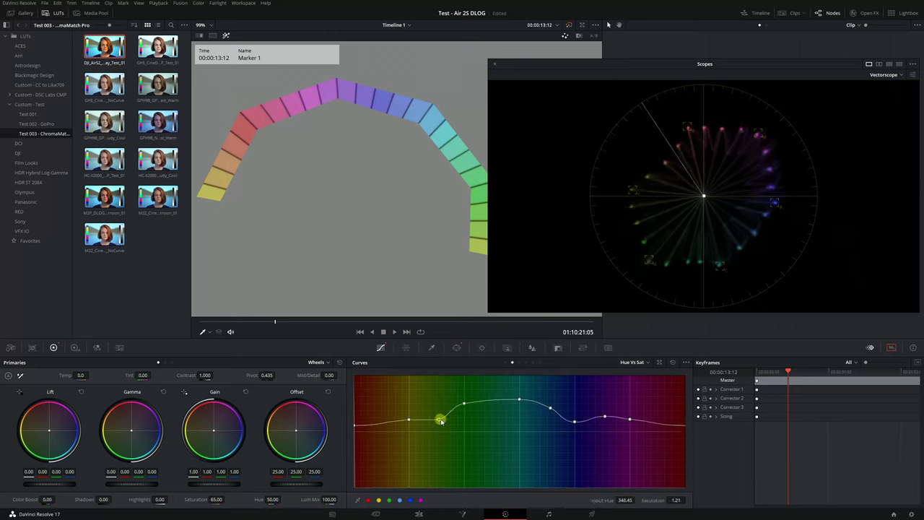
drag(496, 400, 501, 395)
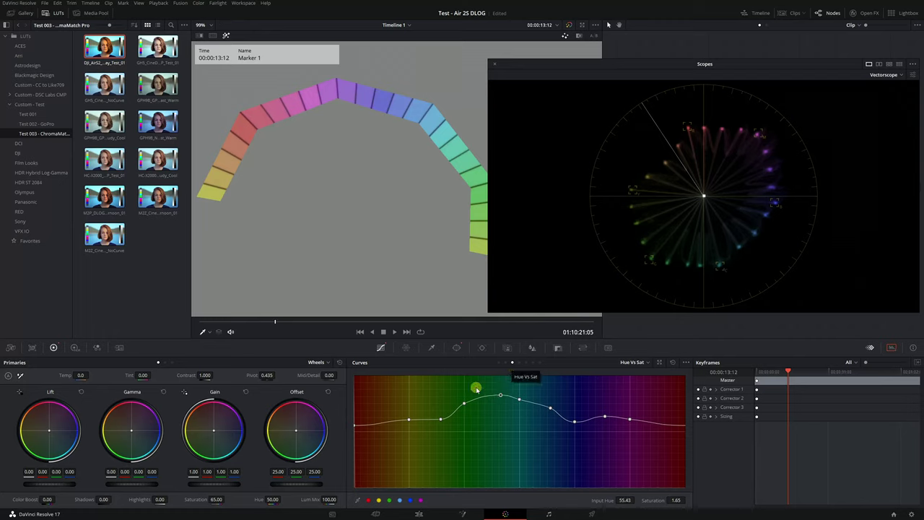
click(372, 418)
drag(371, 417, 391, 416)
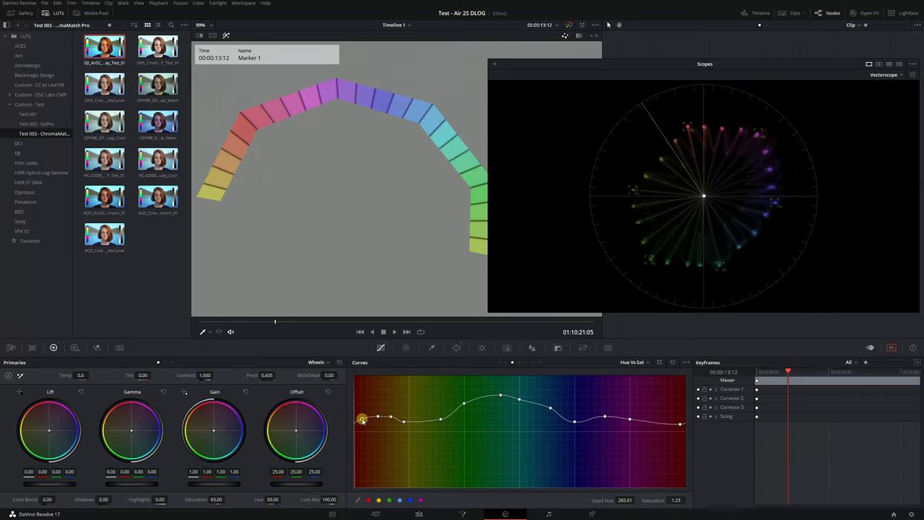
- Toggle the grade bypass to compare the patches with the digital ChromaMatch Pro reference on the vectorscope
click(456, 347)
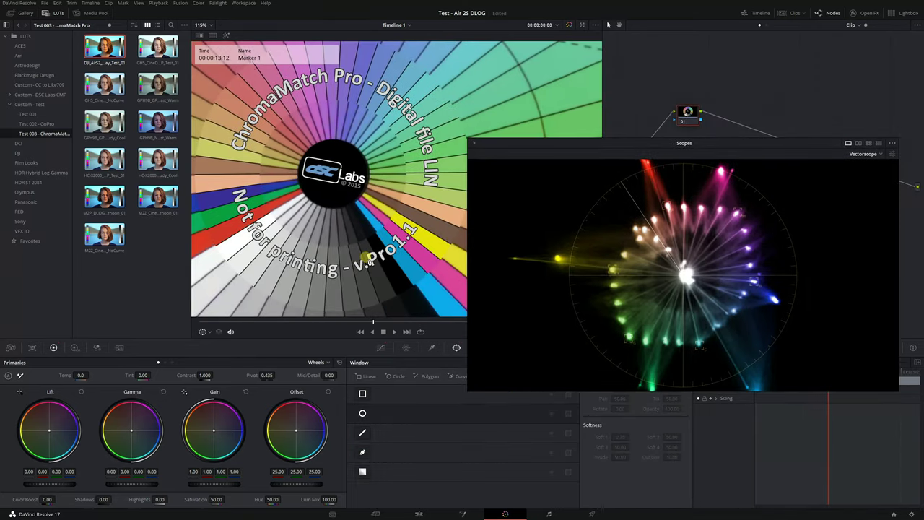
key(shift+d)
key(shift+d)
key(shift+d)
key(shift+d)
key(shift+d)
key(shift+d)
key(shift+d)
key(shift+d)
key(shift+d)
key(shift+d)
key(shift+d)
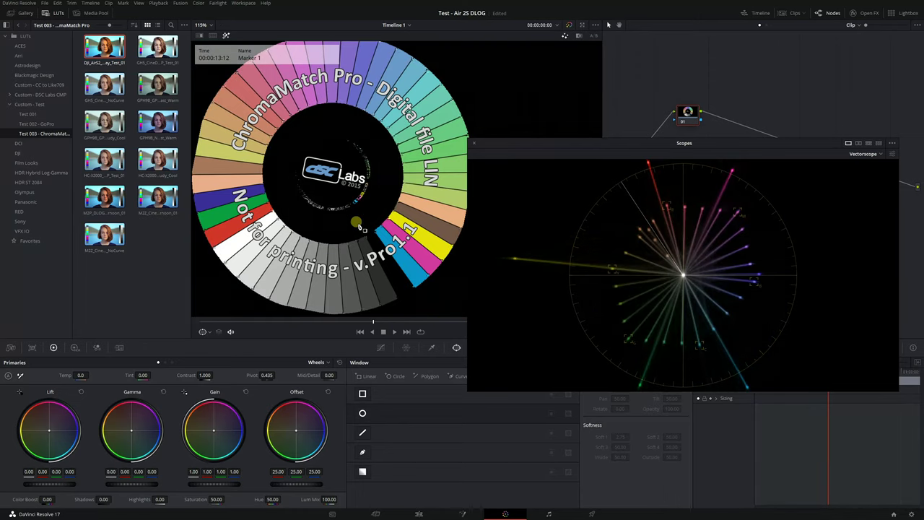
key(shift+d)
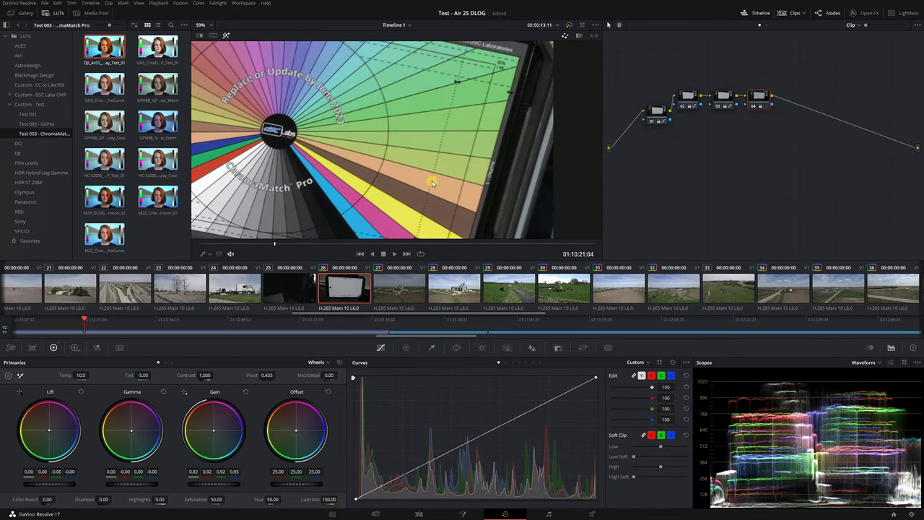
- Generate a LUT from the graded chart clip into the LUT Exports folder, using the prefix DJI_AirS2_5600K_Sunny_Day_01
right_click(359, 287)
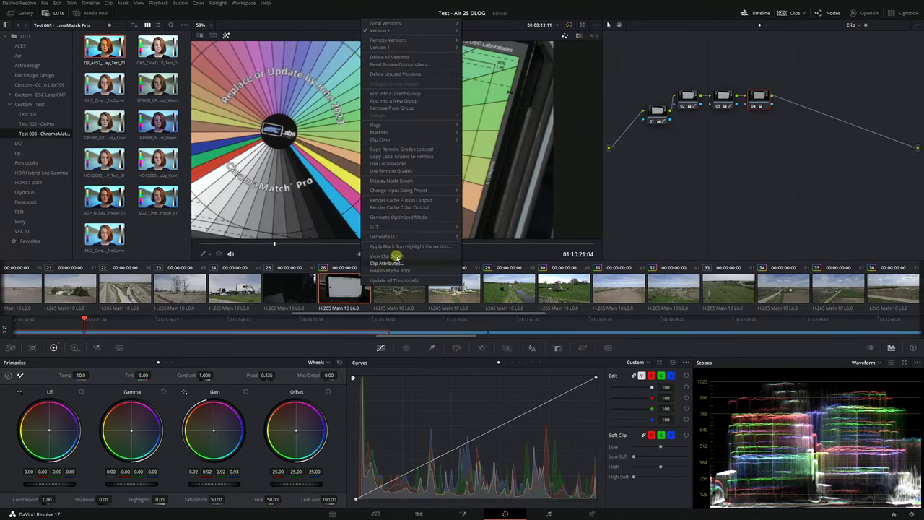
mouse_move(418, 236)
click(508, 255)
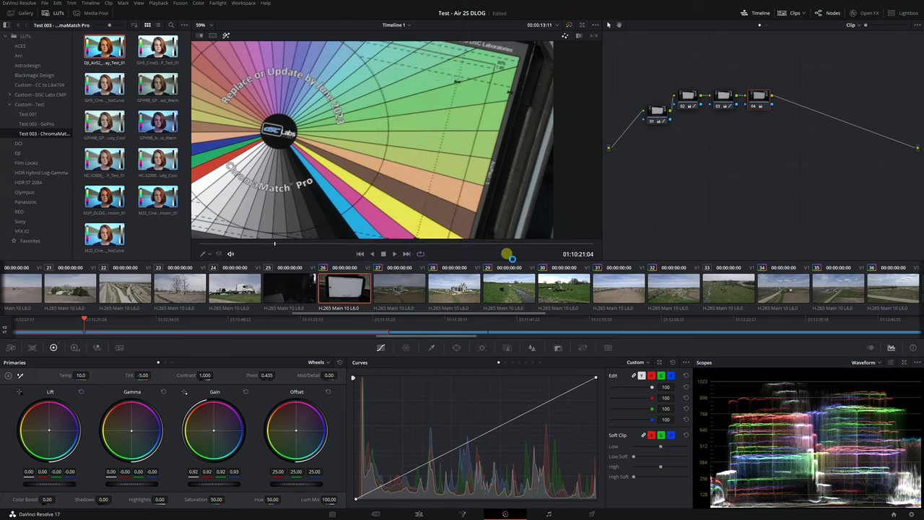
drag(223, 6, 577, 245)
text(DJI_AirS2_)
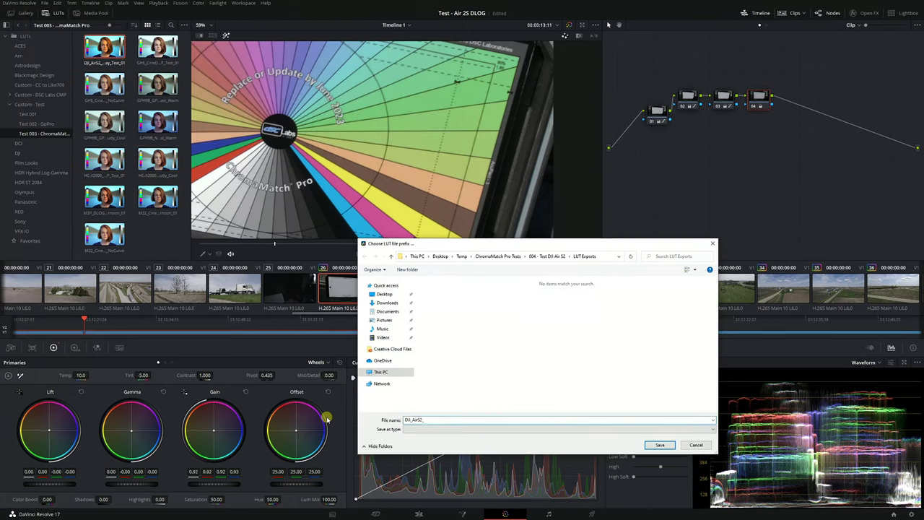
drag(437, 243, 428, 61)
text(5600K_Sunny_Da)
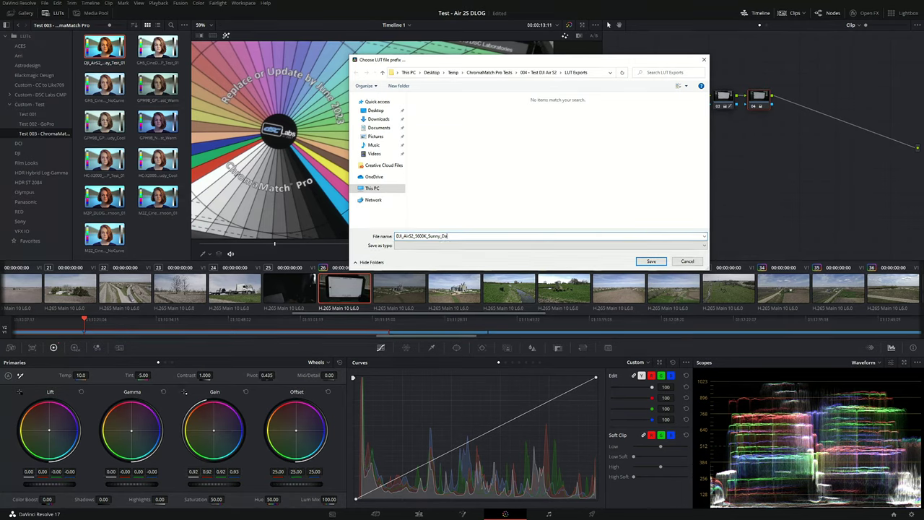
text(y_01)
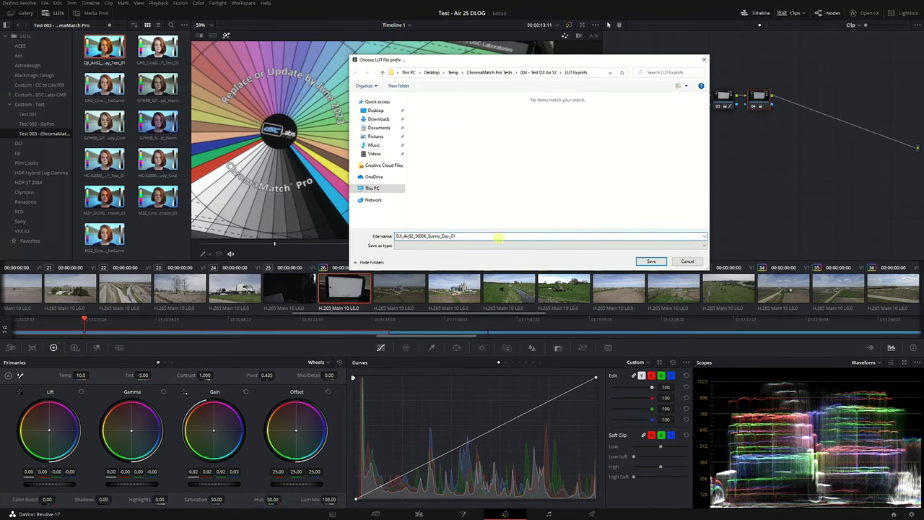
key(Return)
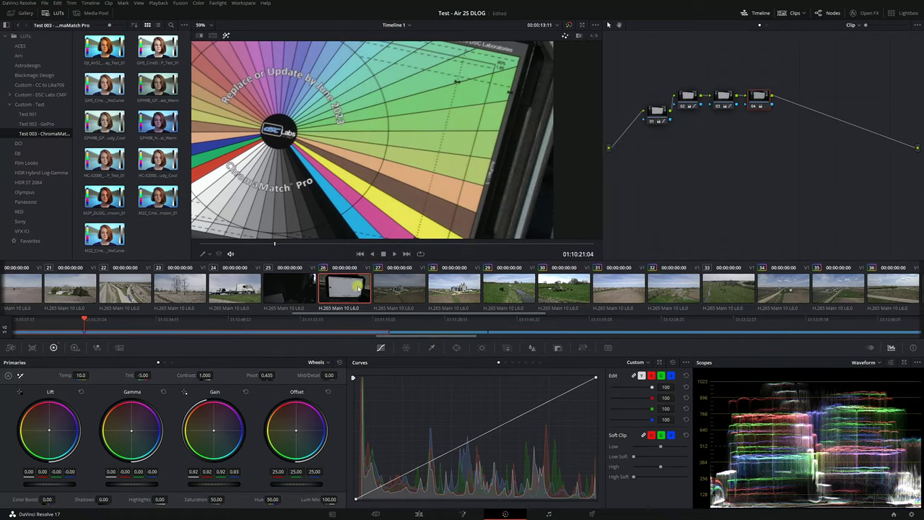
- Reopen the LUT export dialog and rename the exported file to DJI_AirS2_5600K_Sunny_Day_01.cube
right_click(358, 288)
click(498, 257)
click(447, 101)
right_click(465, 96)
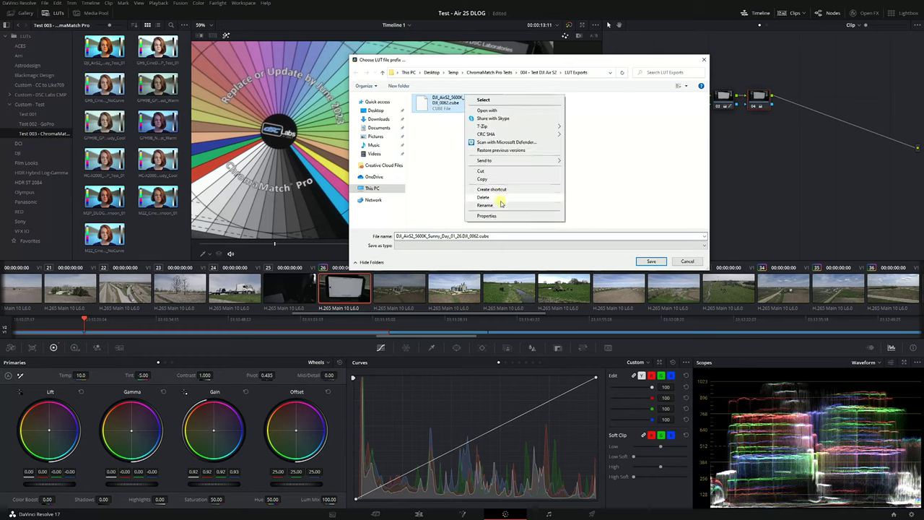
click(501, 205)
drag(498, 97, 479, 96)
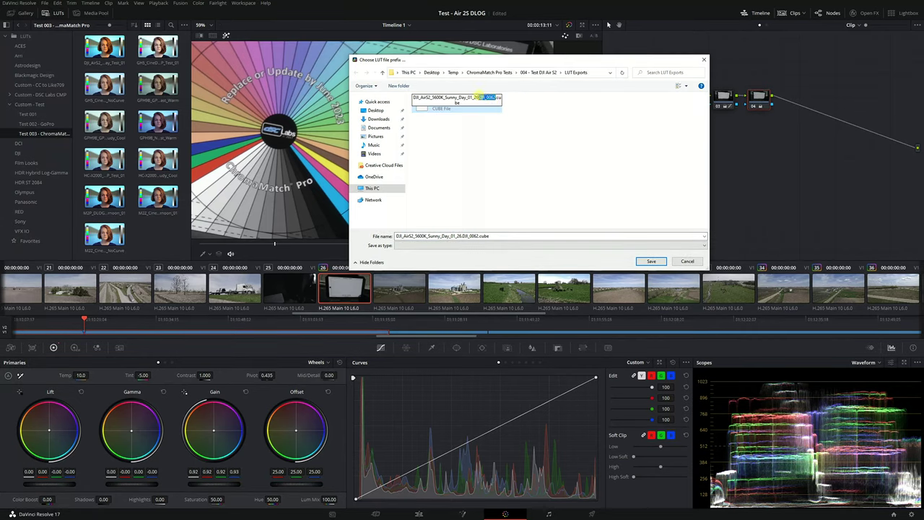
key(BackSpace)
key(Return)
- Copy the renamed cube file into the LUT library's Test 003 - ChromaMatch Pro folder
right_click(462, 110)
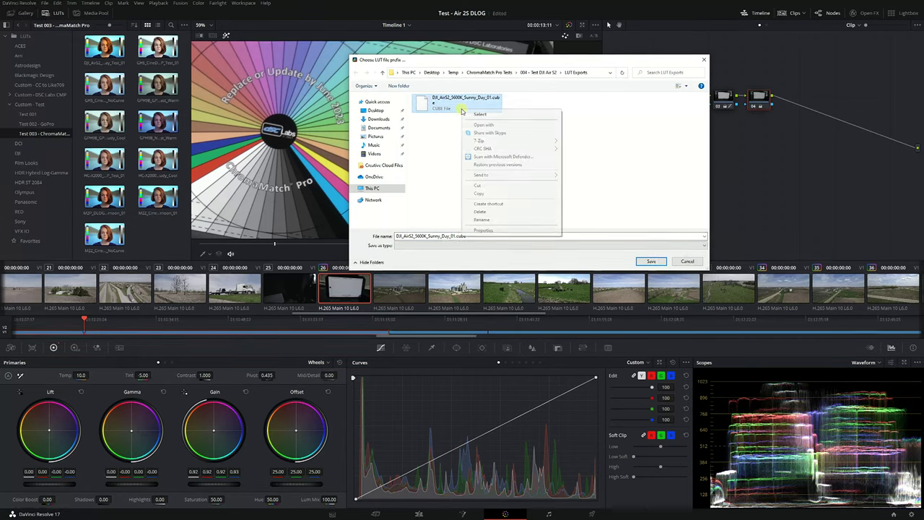
click(500, 194)
click(691, 263)
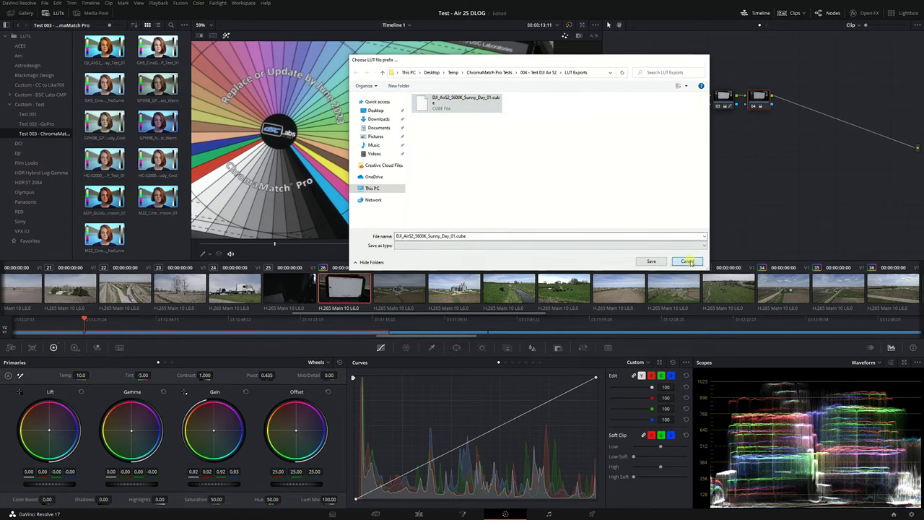
right_click(62, 138)
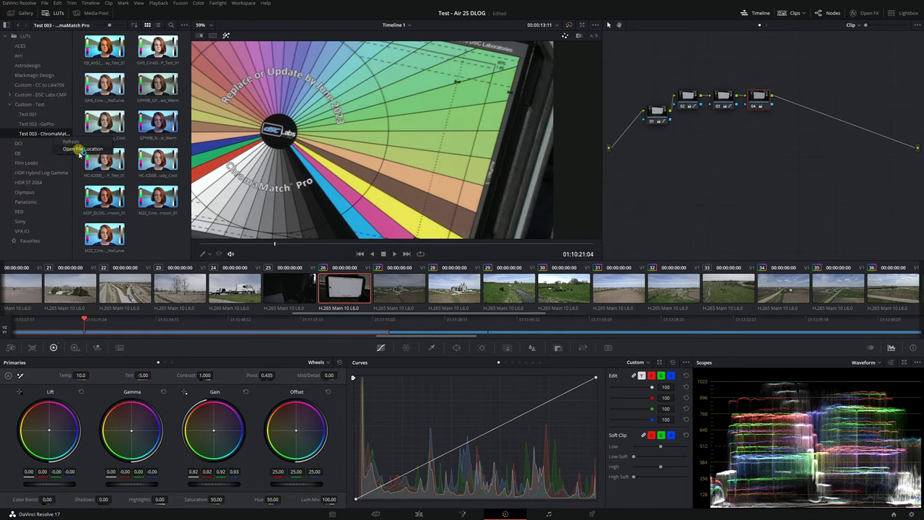
click(81, 150)
right_click(390, 292)
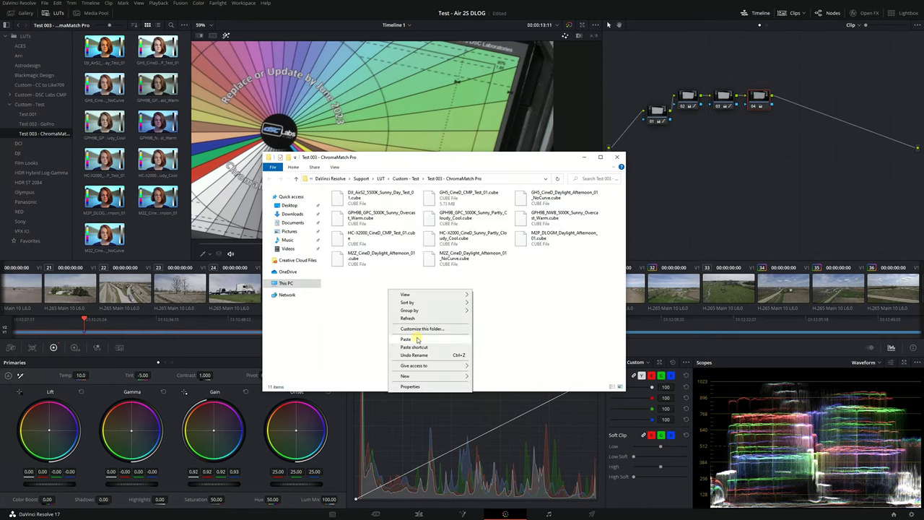
click(406, 339)
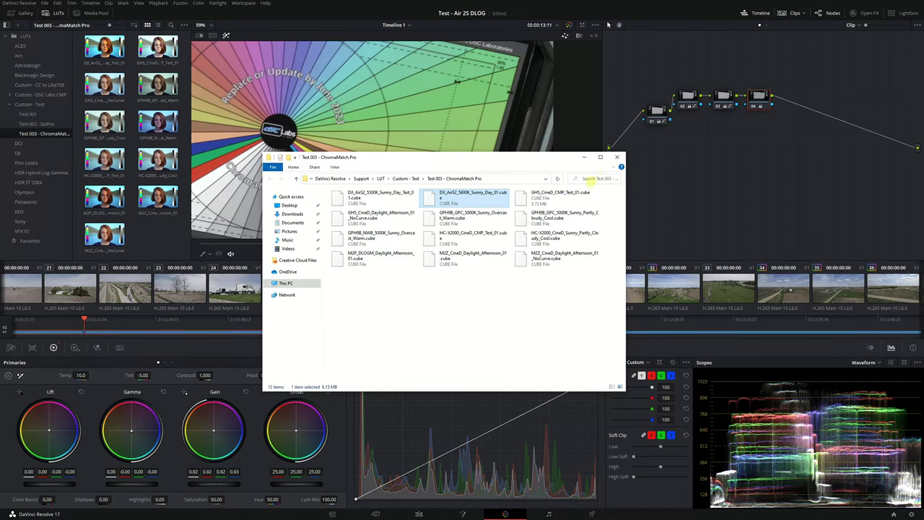
click(583, 158)
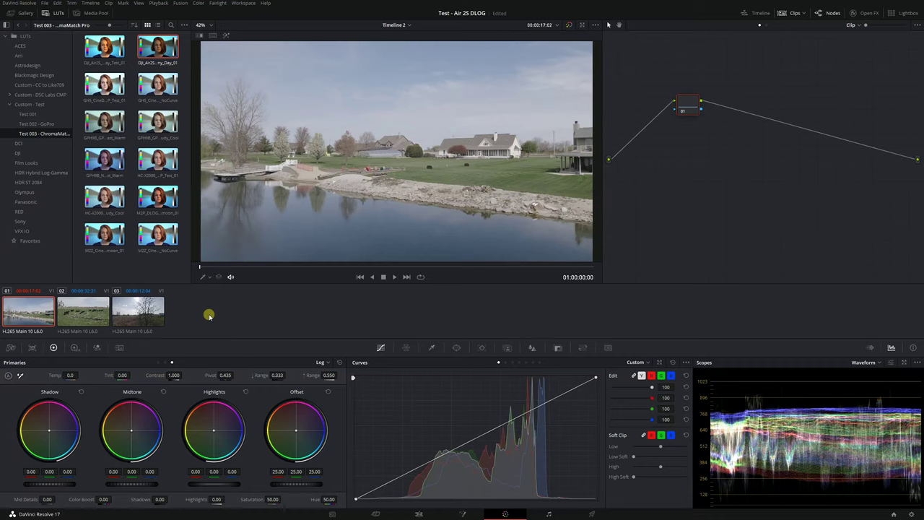
- Apply the new 5600K Sunny Day LUT to the first lakeside clip's node on Timeline 2
double_click(174, 49)
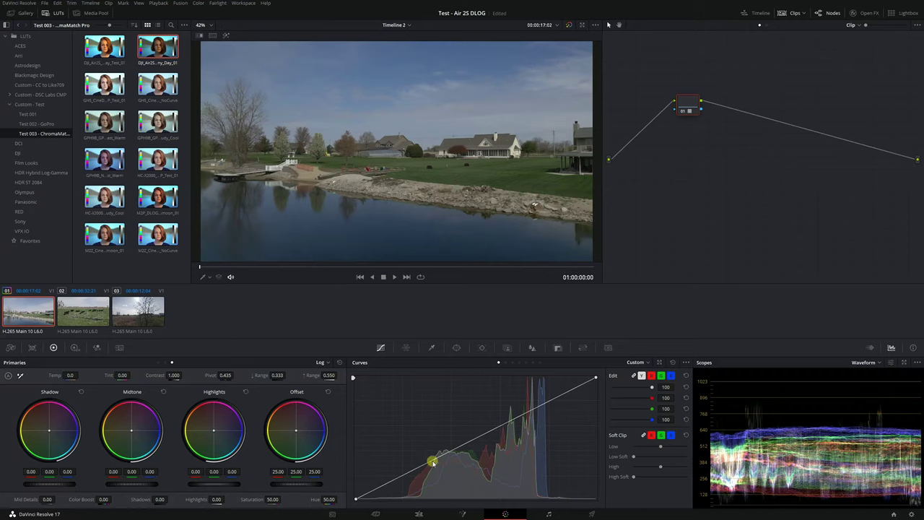
drag(687, 106, 734, 105)
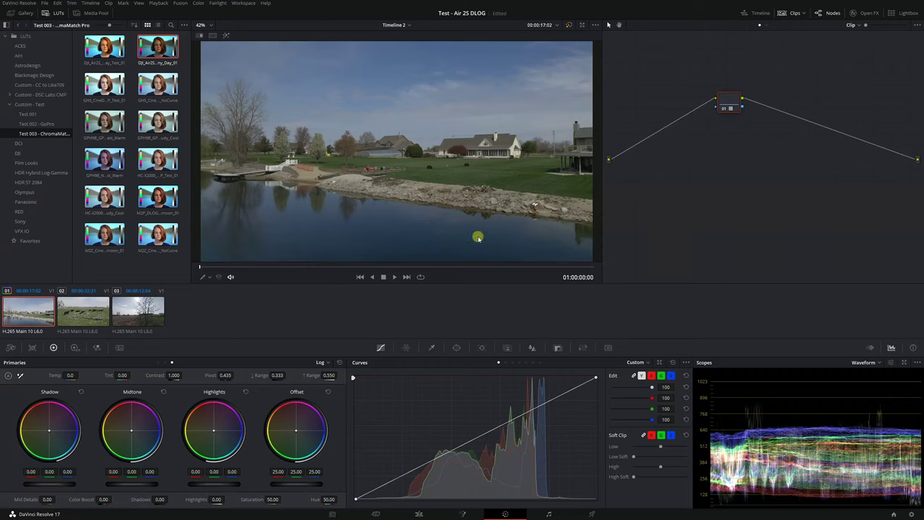
- Insert a serial node before the LUT node and raise its Offset to 45.15
drag(727, 107, 685, 135)
key(shift+s)
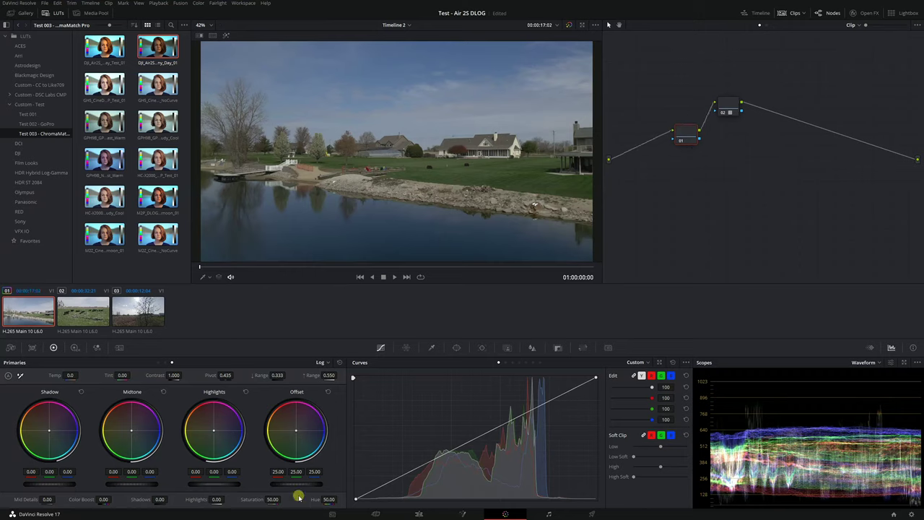
drag(296, 485, 316, 483)
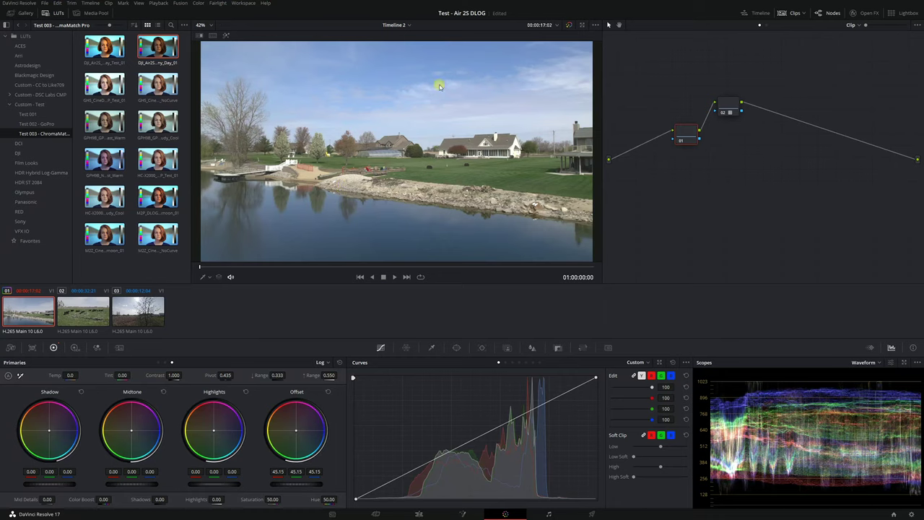
- Add a serial node after the LUT node and arrange the nodes so the chain is clearly spaced
drag(730, 109, 734, 98)
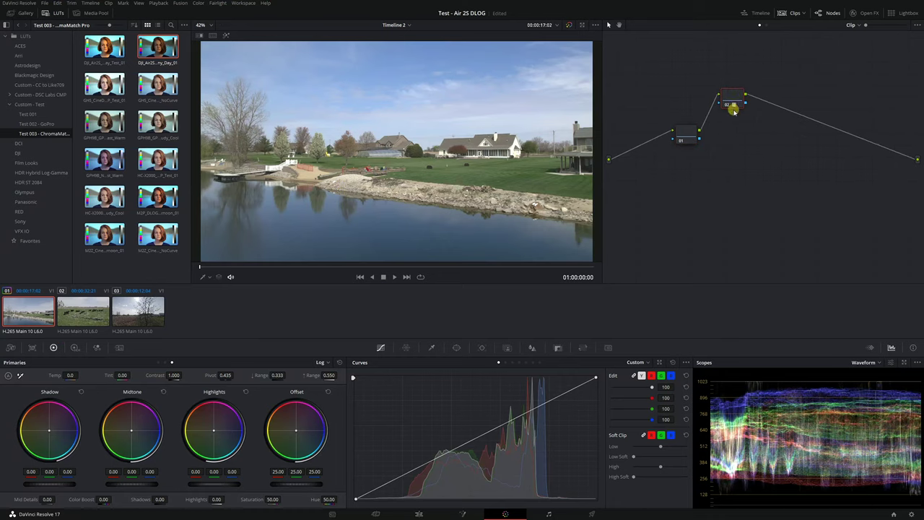
key(alt+s)
drag(769, 104, 776, 122)
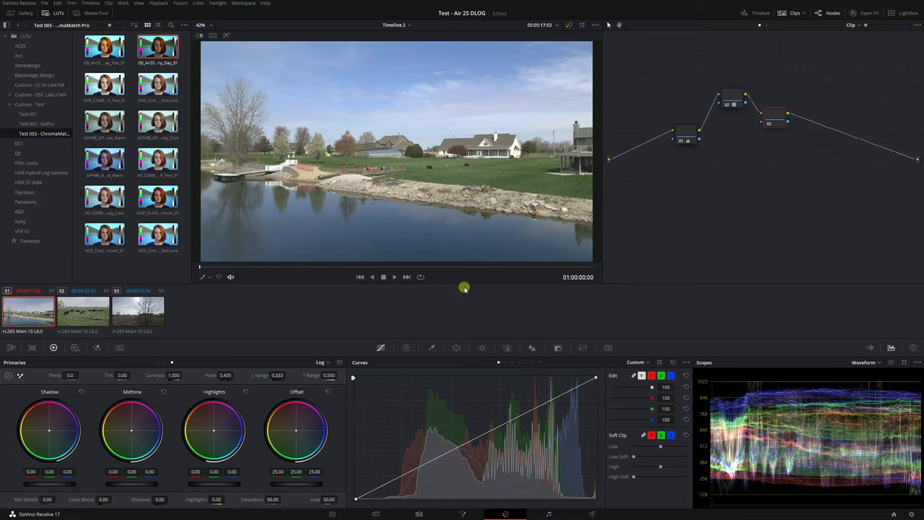
- Pull in the curve's black and white points on node 03, and add a serial node with a gentle contrast S-curve
drag(358, 498, 374, 498)
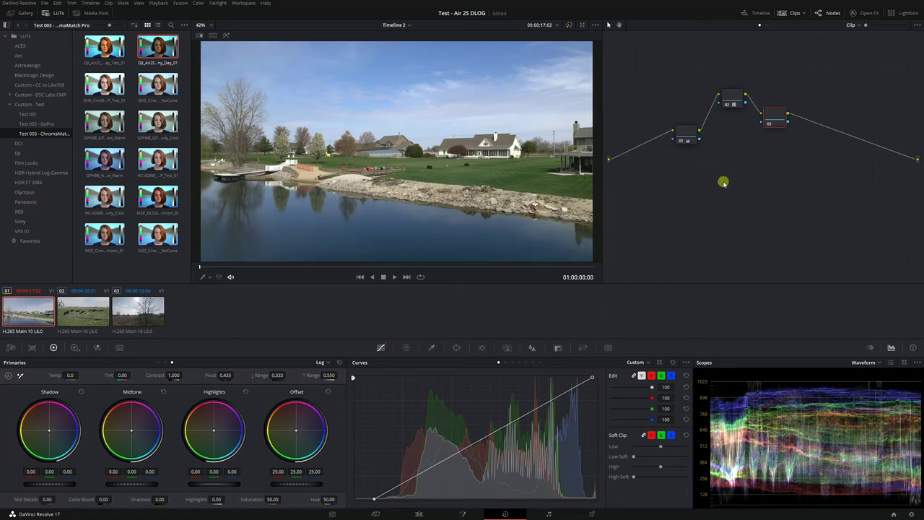
key(alt+s)
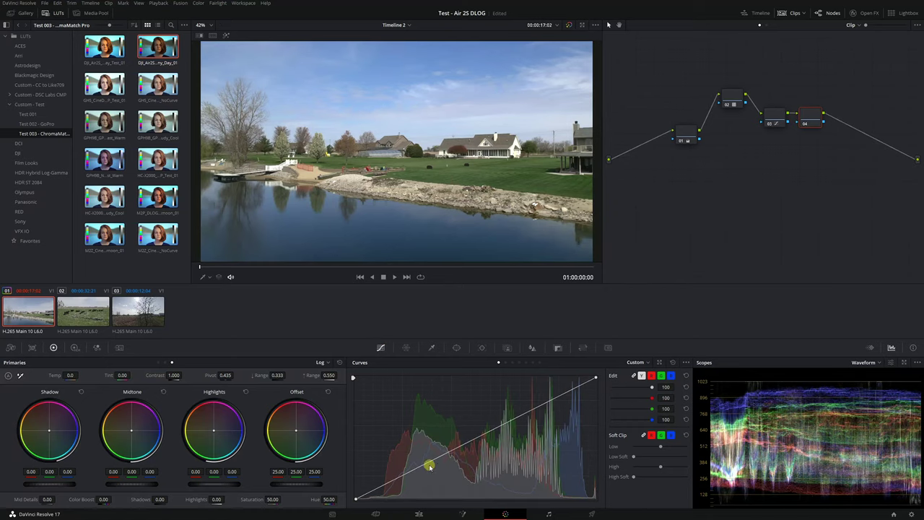
drag(514, 424, 515, 419)
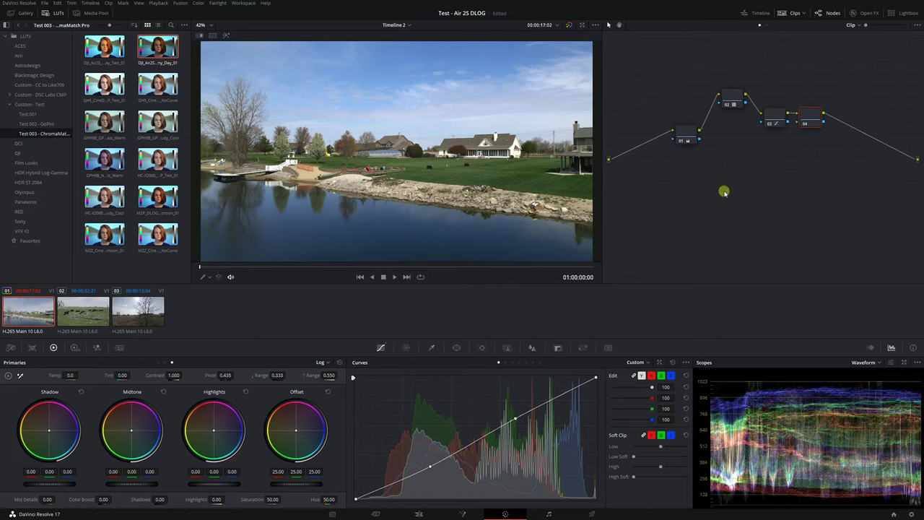
- Add another serial node after node 04 and slightly lift the lower midtones of its curve
key(alt+s)
drag(429, 464, 428, 462)
- Compare the lakeside clip with and without the grade at full-screen size, and play through part of it
key(shift+f)
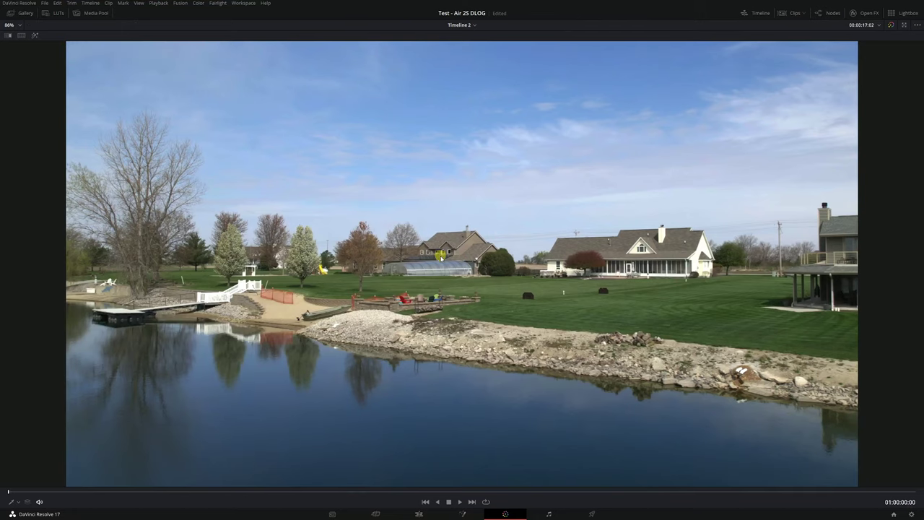
key(shift+d)
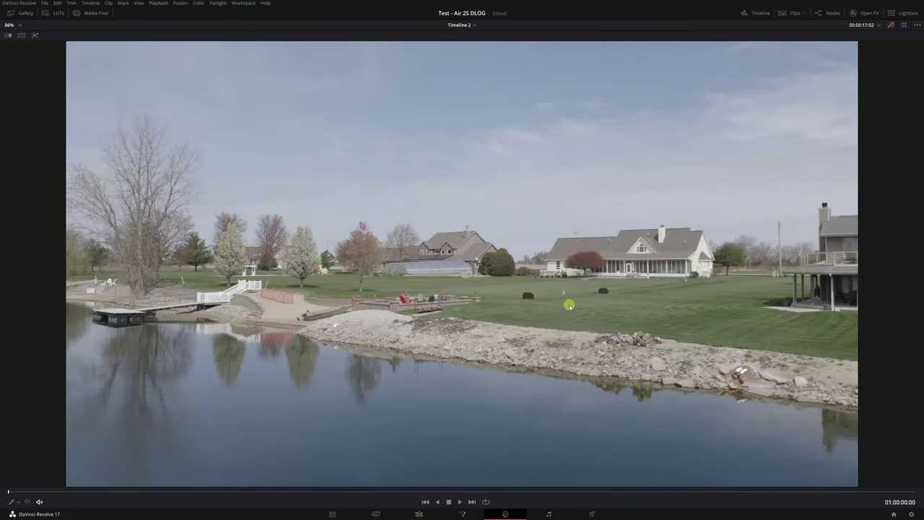
key(shift+d)
key(shift+f)
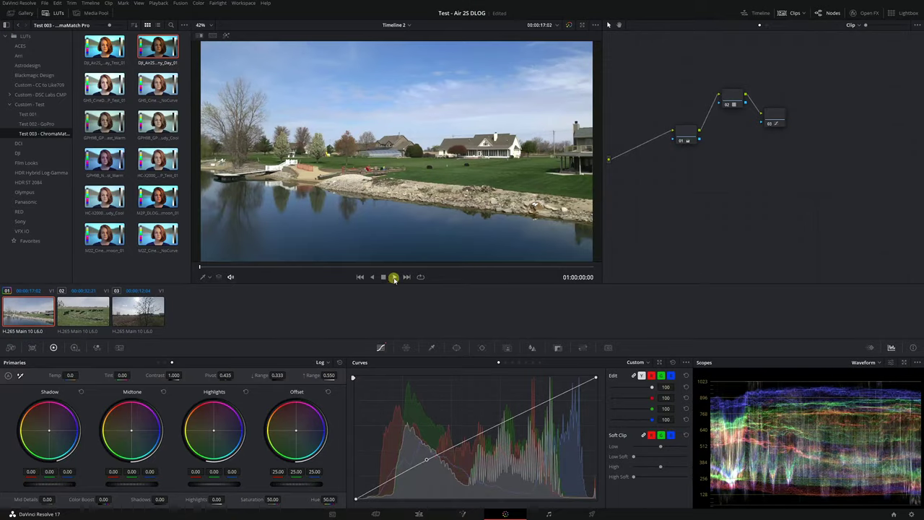
click(395, 277)
drag(470, 262, 233, 290)
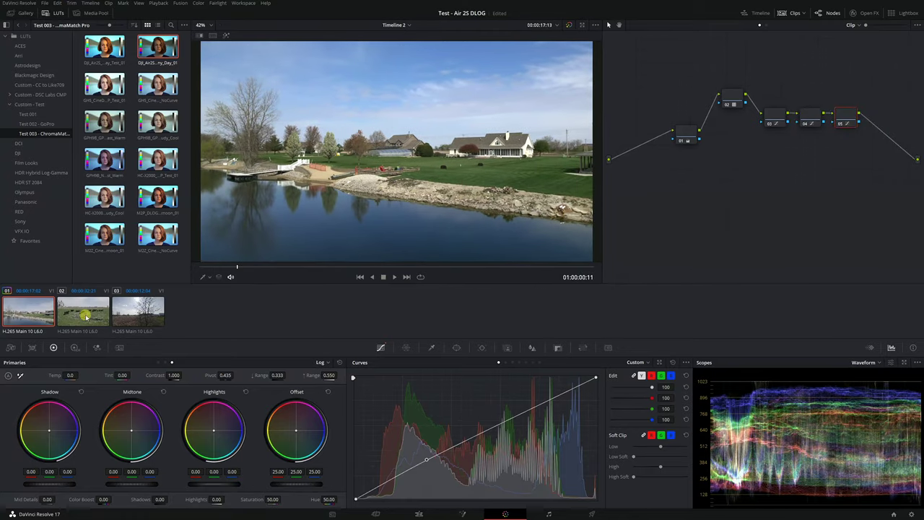
- Apply the DJI Air 2S Sunny Day LUT to the cattle pasture clip's node
click(85, 316)
click(394, 276)
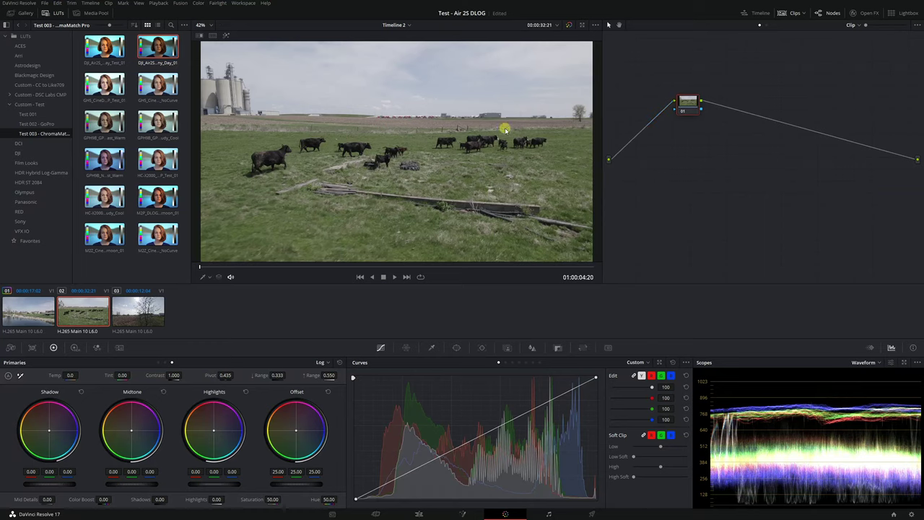
double_click(160, 49)
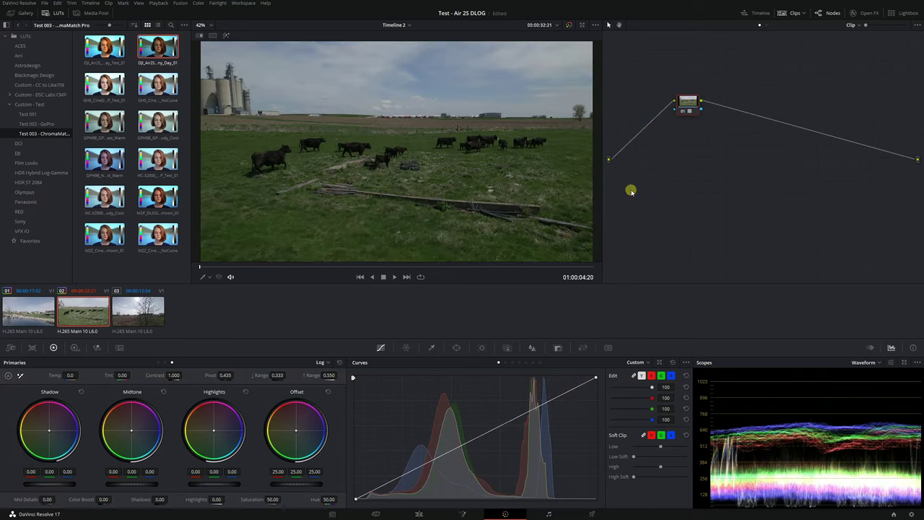
- Insert a serial node before the pasture clip's LUT node and raise its Offset past 41.30
drag(691, 109, 671, 126)
key(shift+s)
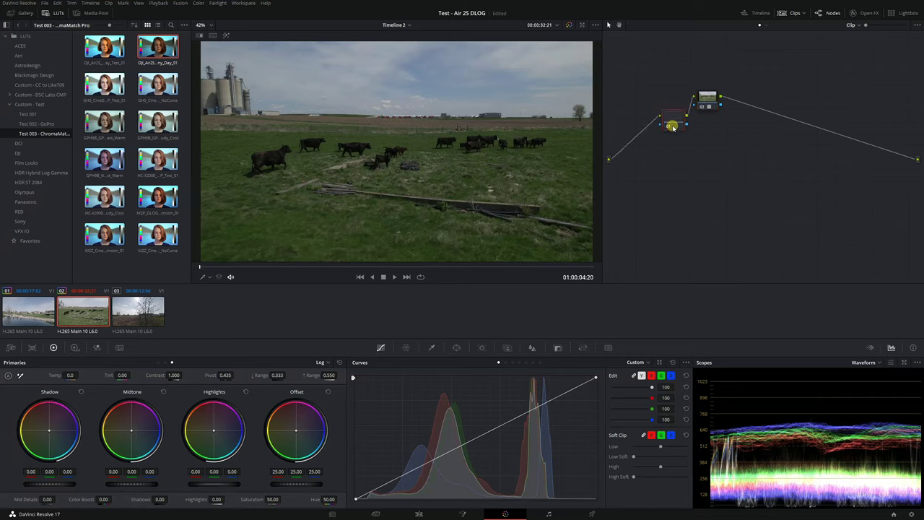
drag(292, 483, 315, 482)
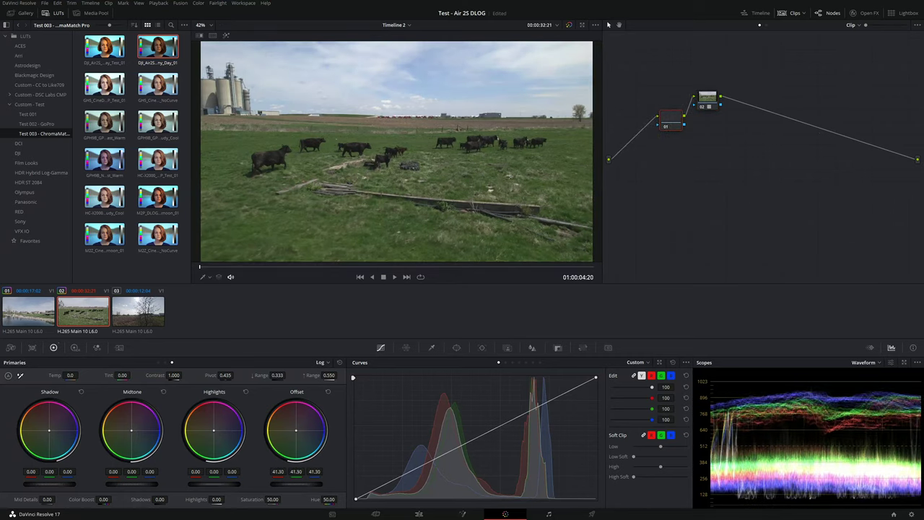
drag(304, 483, 311, 484)
- Add a serial node after the LUT node and pull its curve's black and white points slightly inward
key(alt+s)
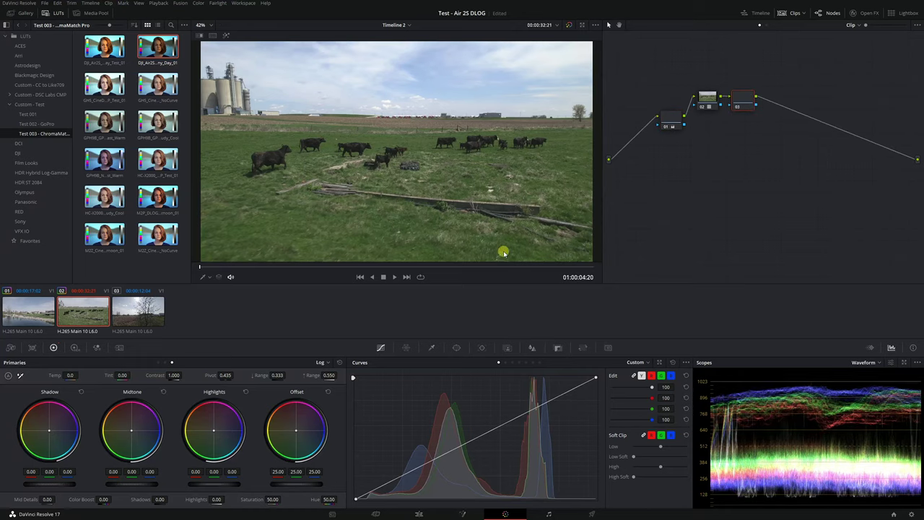
drag(742, 108, 752, 125)
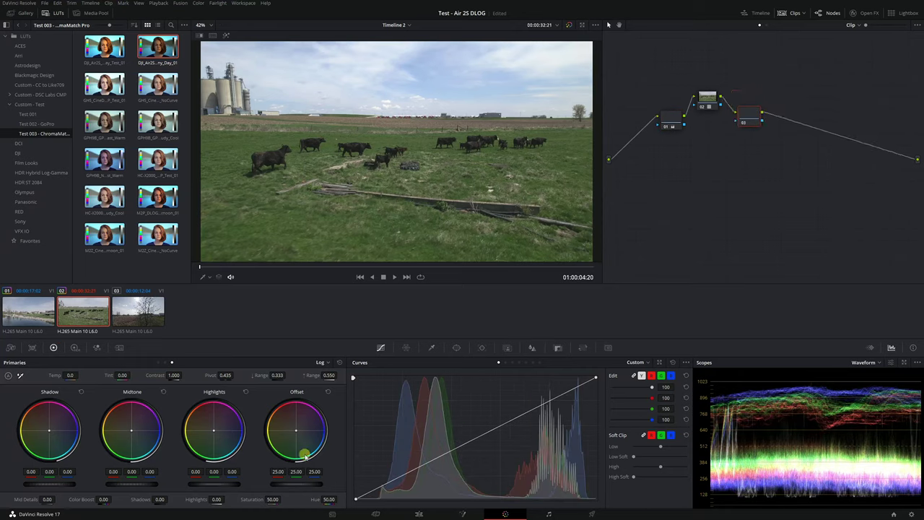
drag(366, 493, 371, 496)
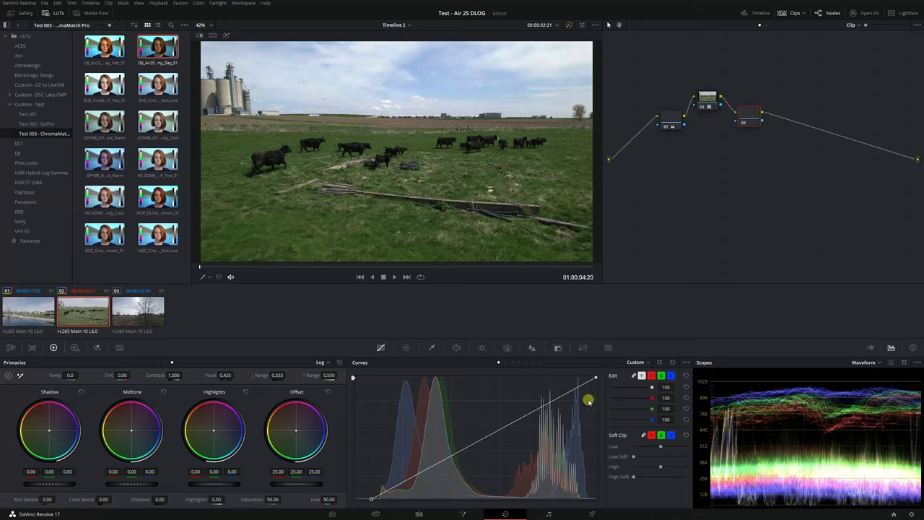
drag(596, 378, 588, 375)
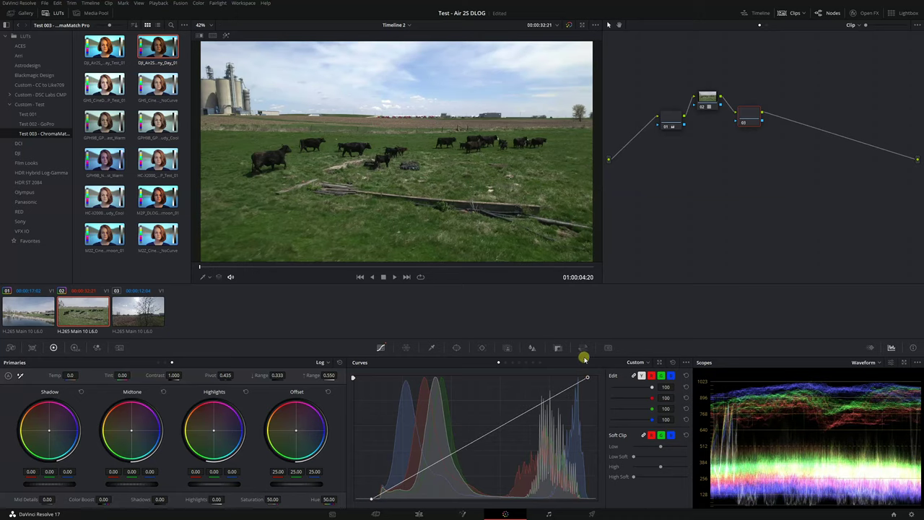
- With the playhead on the grain silos at 01:00:10:03, insert a serial node ahead of the Offset node at the start of the chain
drag(272, 267, 421, 262)
scroll(376, 173, up, 3)
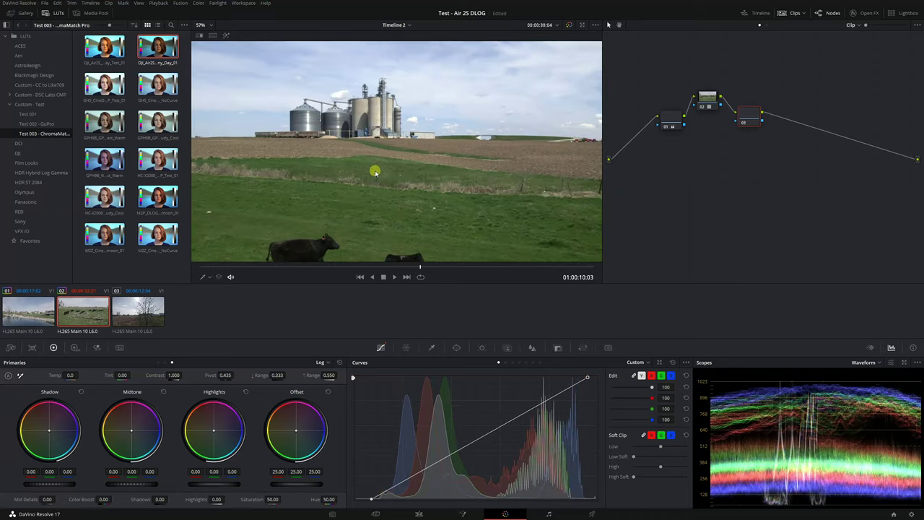
scroll(375, 171, up, 10)
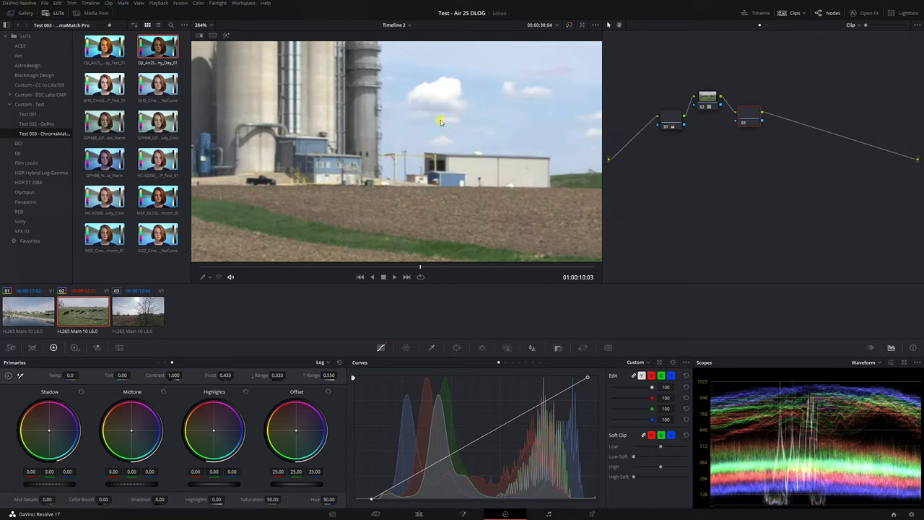
drag(442, 121, 413, 168)
scroll(424, 174, up, 1)
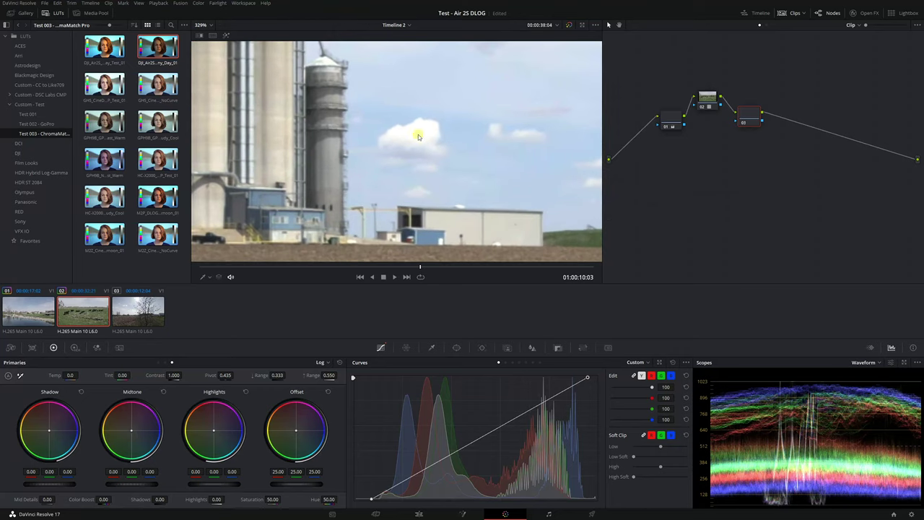
scroll(409, 139, down, 1)
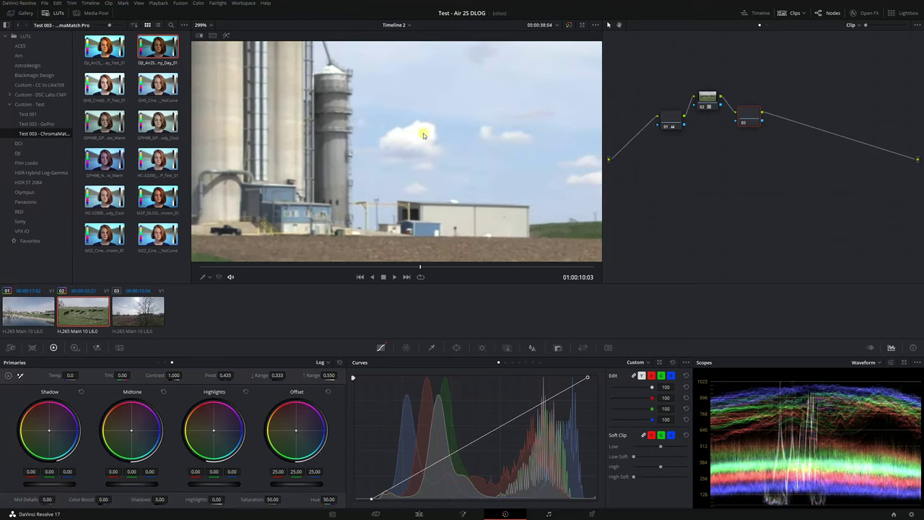
click(676, 124)
drag(675, 120, 670, 144)
key(shift+s)
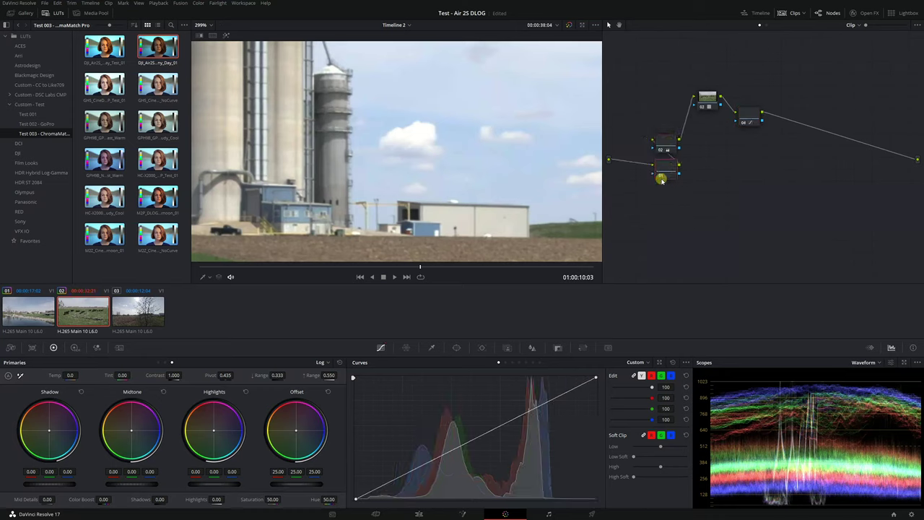
drag(671, 177, 667, 184)
click(322, 363)
click(325, 370)
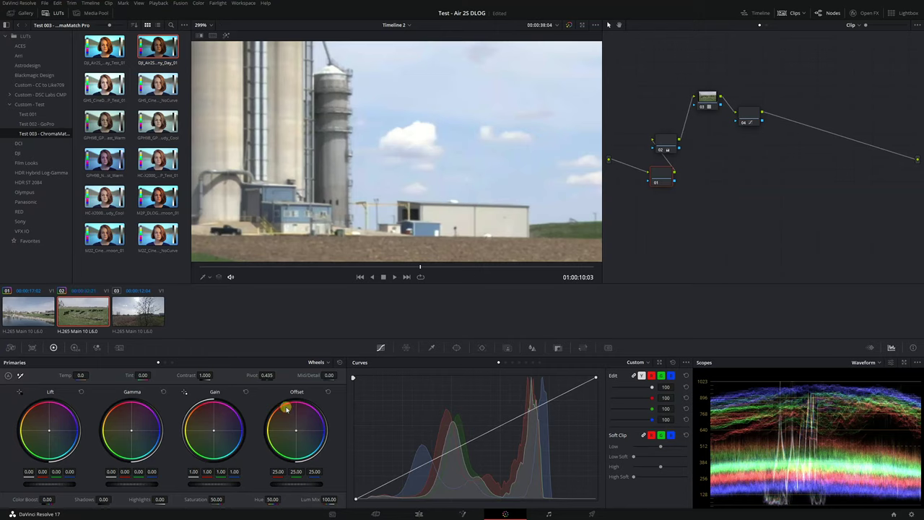
click(322, 363)
click(322, 388)
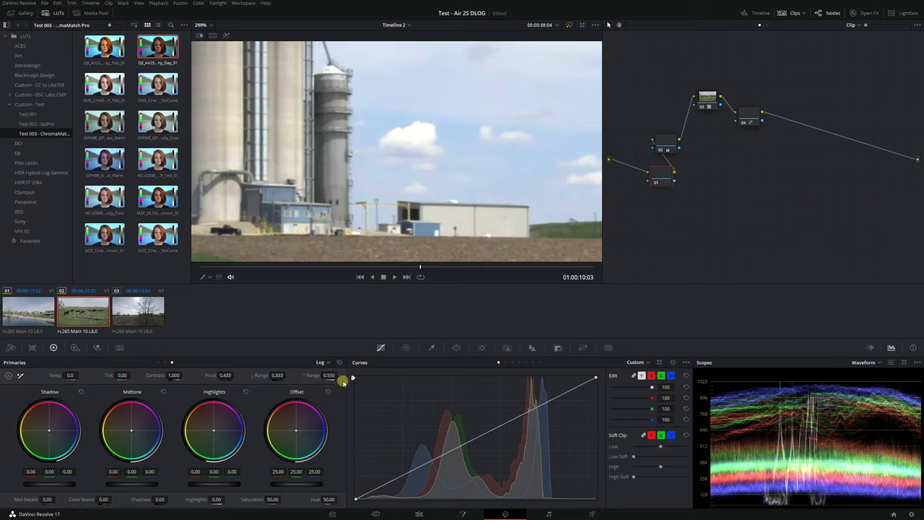
- Lower the first node's Log Highlights to -0.04 to recover cloud detail, checking against the ungraded image and the full frame
drag(228, 486, 210, 486)
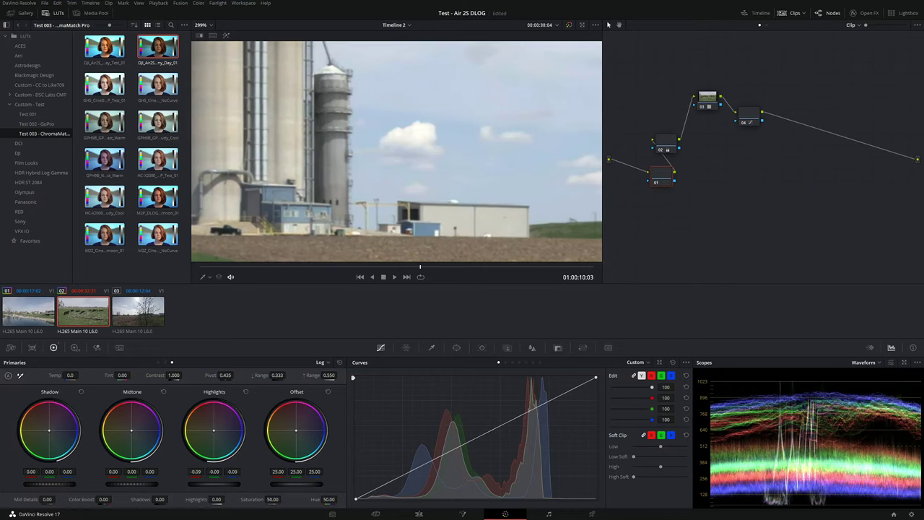
key(shift+d)
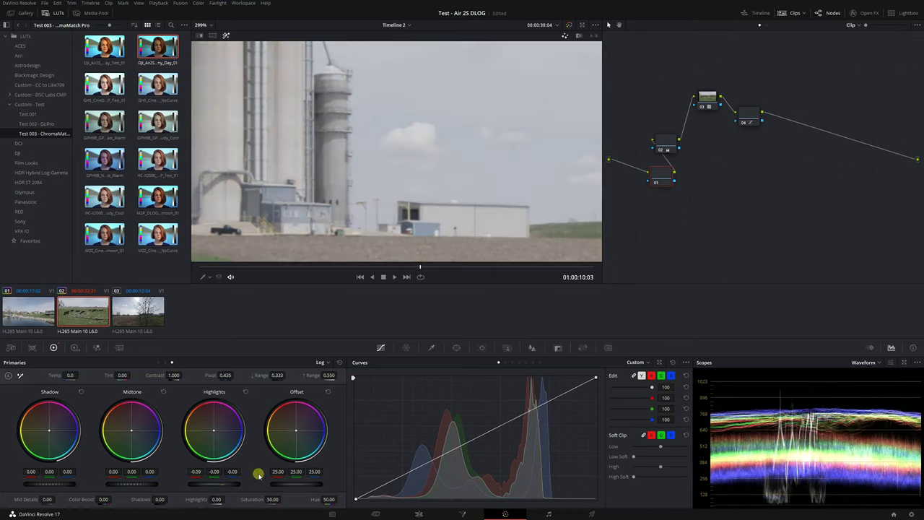
drag(213, 486, 233, 486)
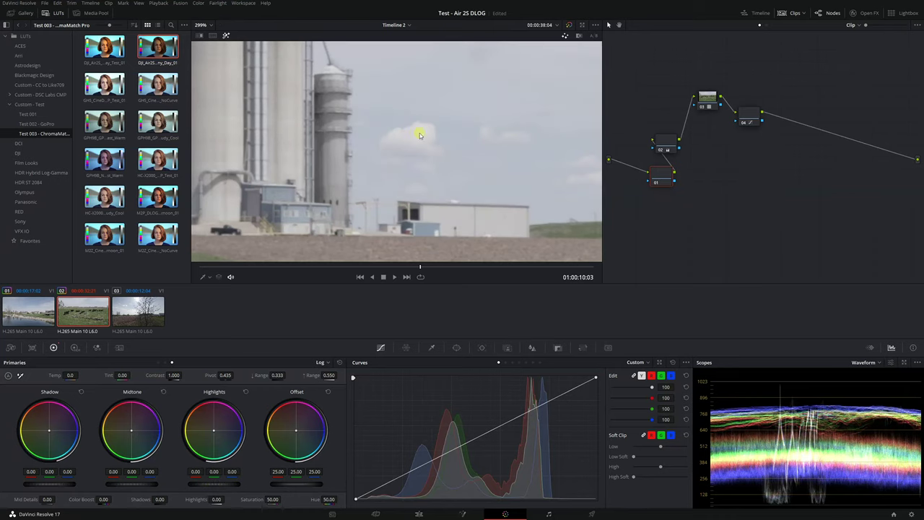
key(shift+d)
mouse_move(218, 485)
mouse_down()
mouse_move(200, 486)
mouse_move(221, 486)
mouse_up()
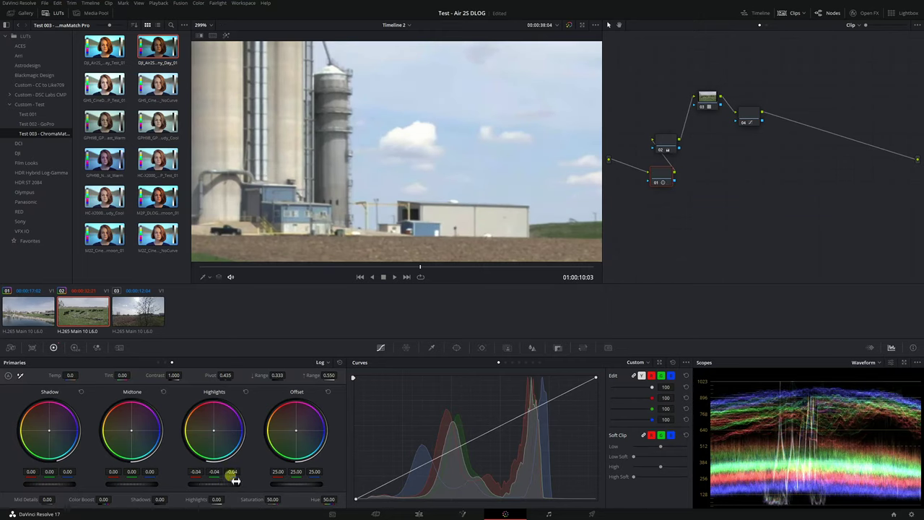
key(alt+f)
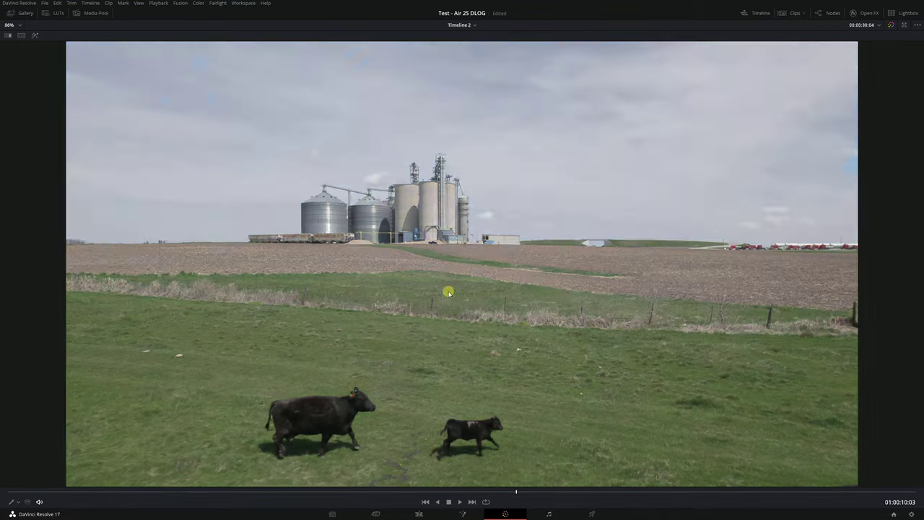
key(alt+f)
- Reposition node 04, add a serial node after it, and slightly lift the lower midtones of the new node's curve
drag(747, 118, 754, 125)
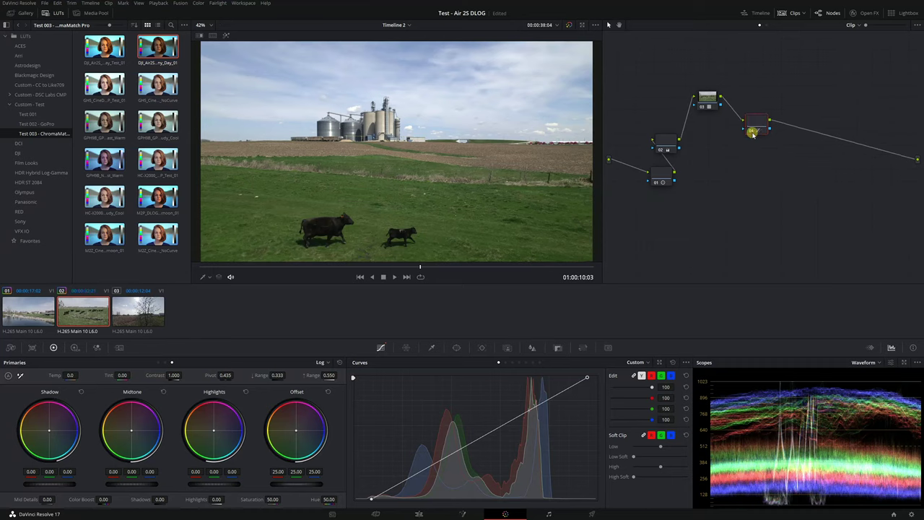
drag(752, 133, 750, 116)
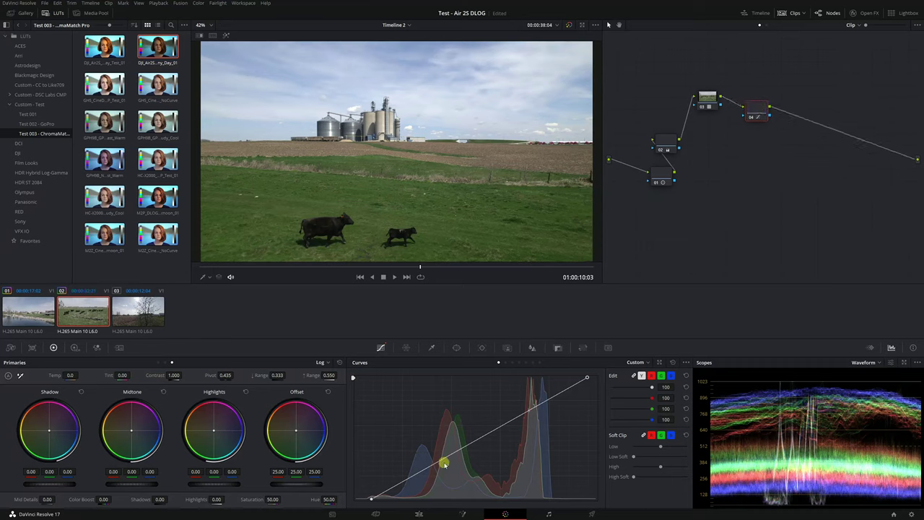
key(alt+s)
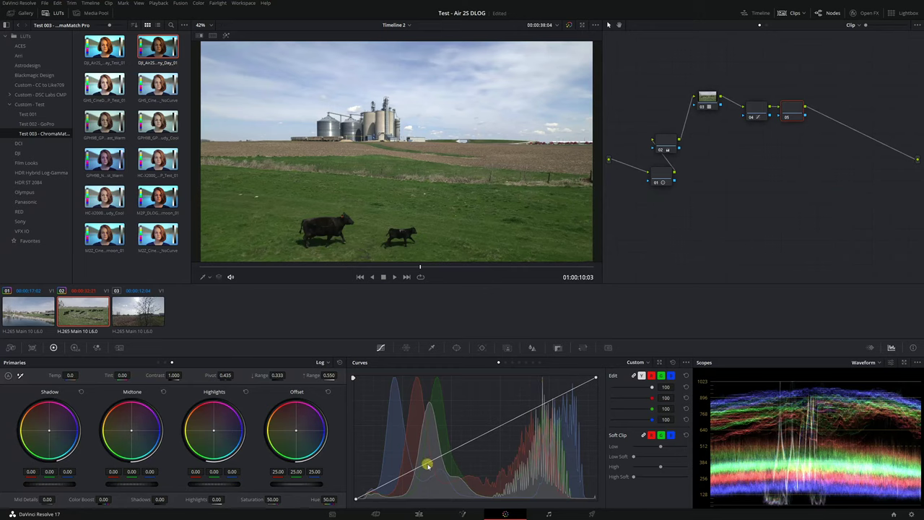
drag(427, 466, 424, 461)
- Check the grade at several points of the pasture clip and compare it with the ungraded image at full-screen size
click(322, 268)
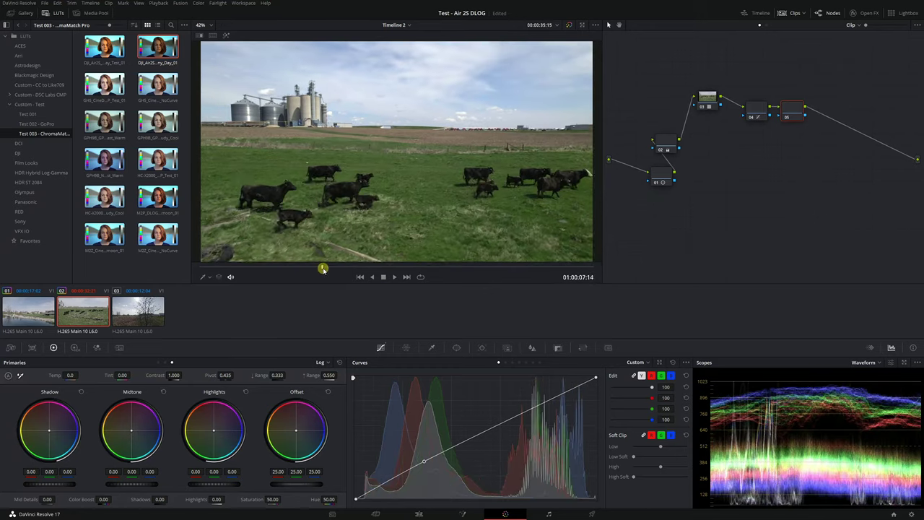
click(441, 268)
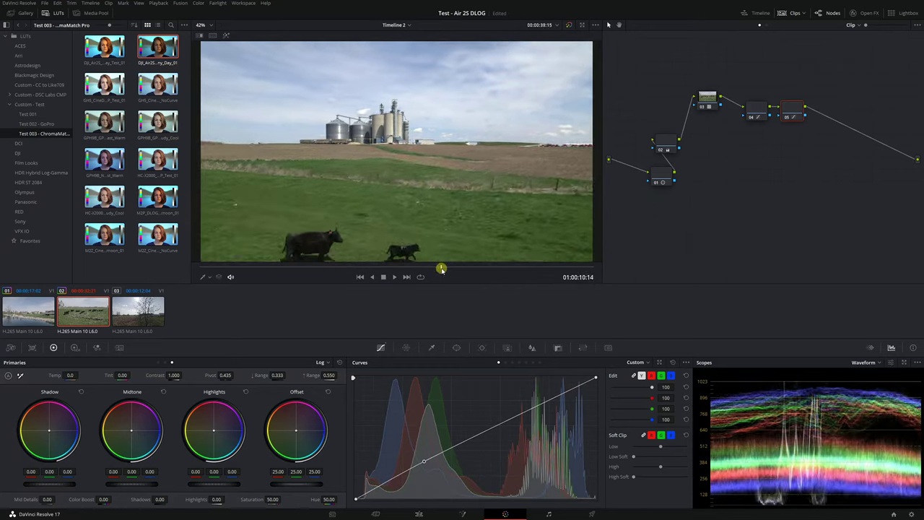
drag(441, 268, 216, 266)
key(shift+d)
key(shift+f)
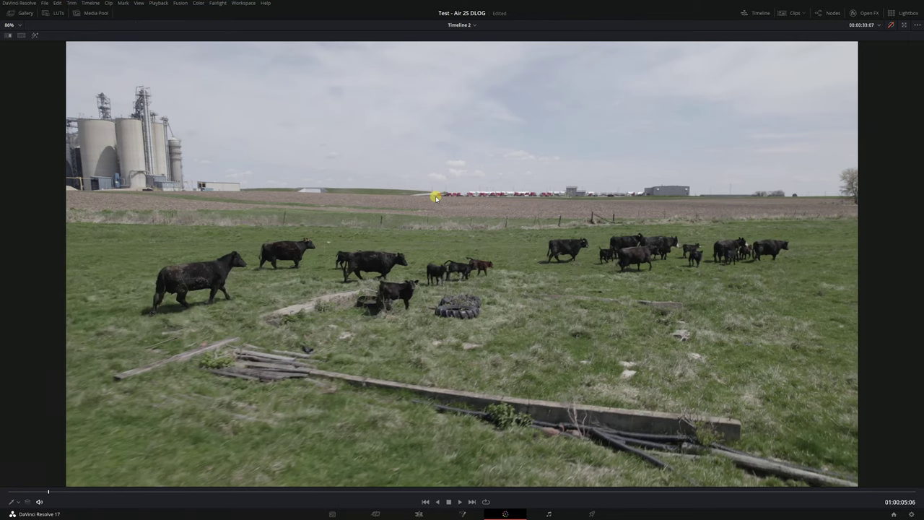
key(shift+d)
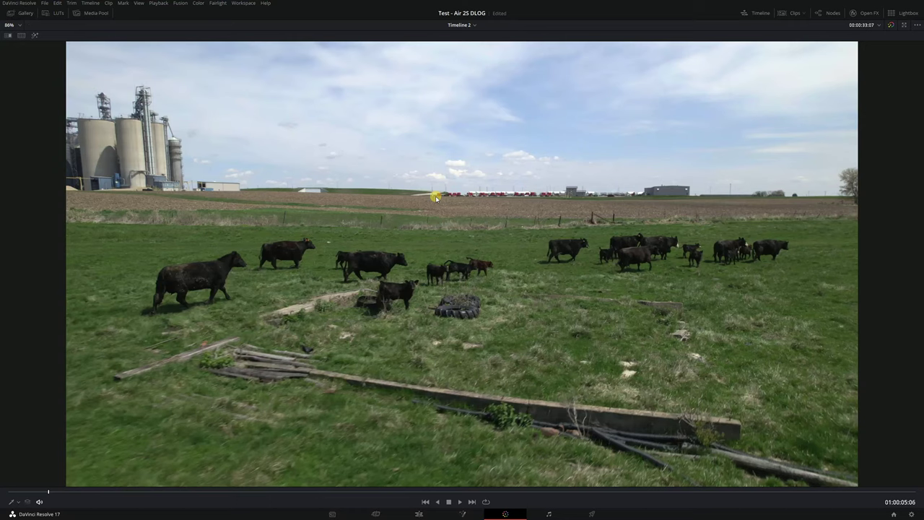
key(alt+f)
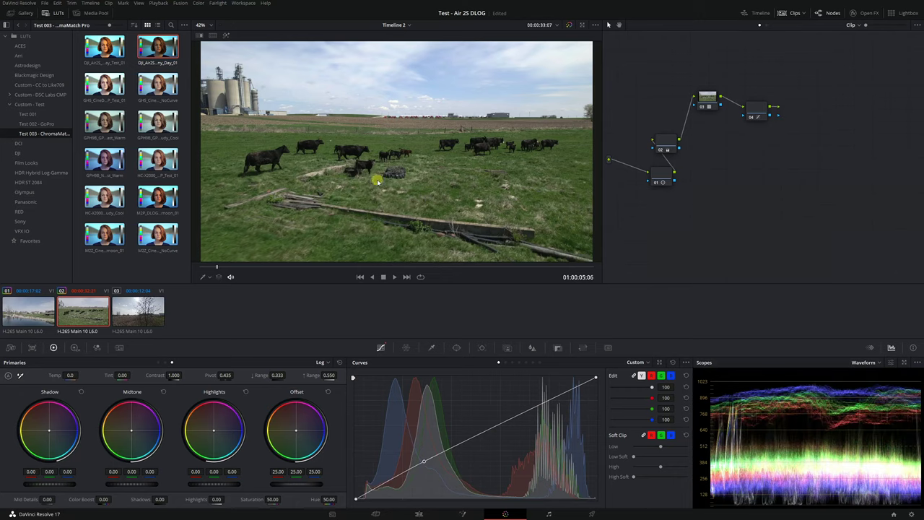
- On the pasture clip, insert a serial node ahead of the first node, set its temperature to -100, and check the frame full screen
drag(354, 267, 320, 267)
click(657, 178)
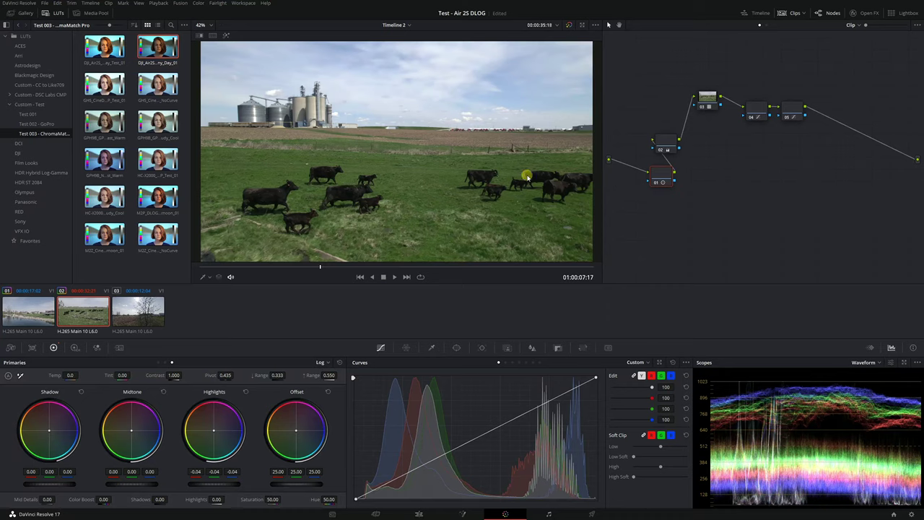
drag(673, 181, 673, 184)
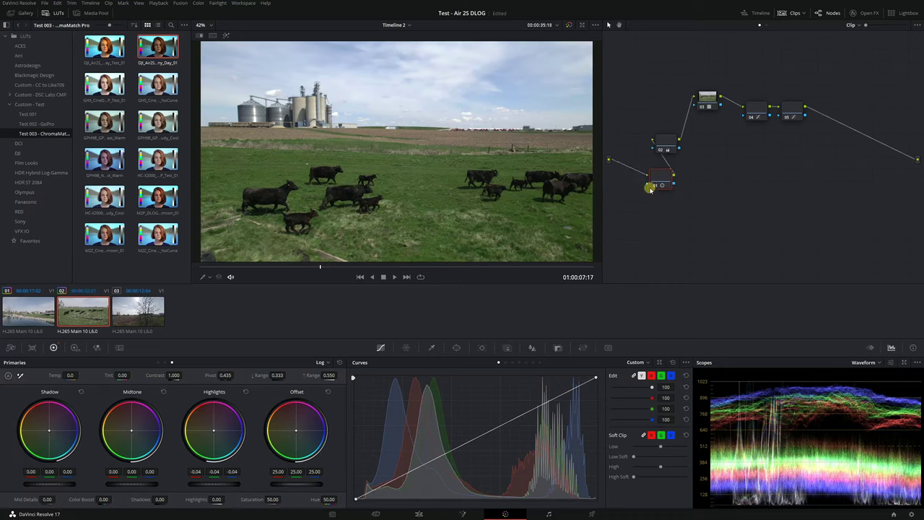
key(alt+s)
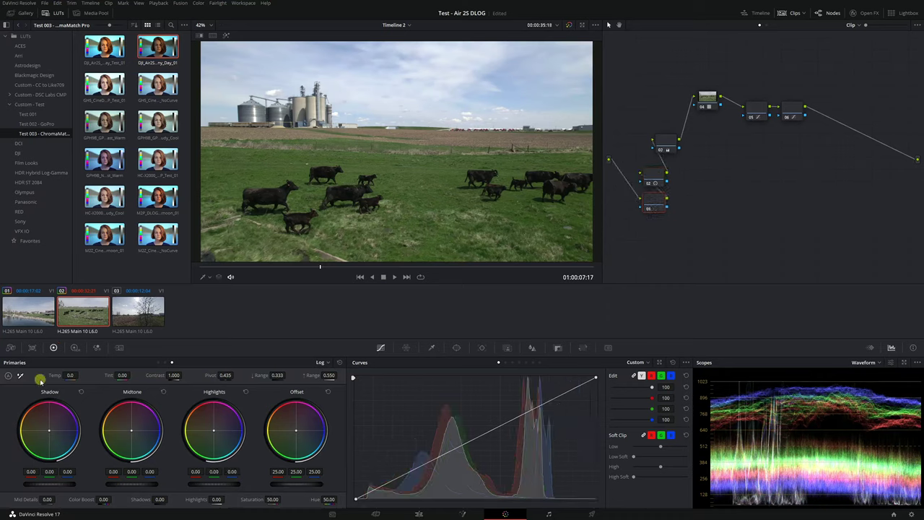
drag(57, 381, 29, 380)
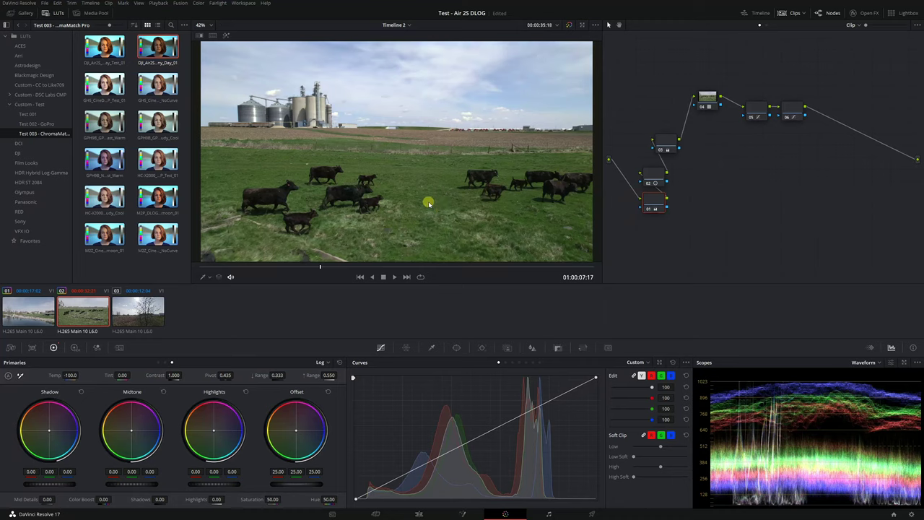
key(shift+f)
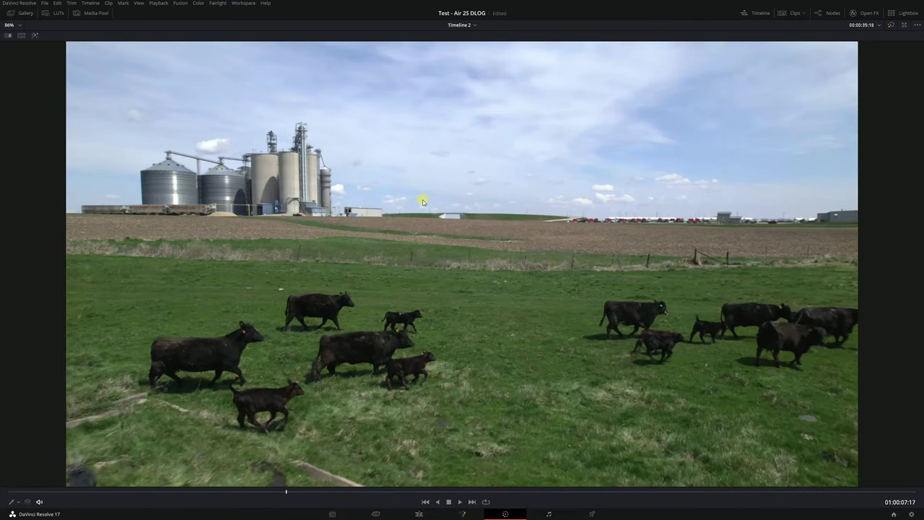
key(shift+f)
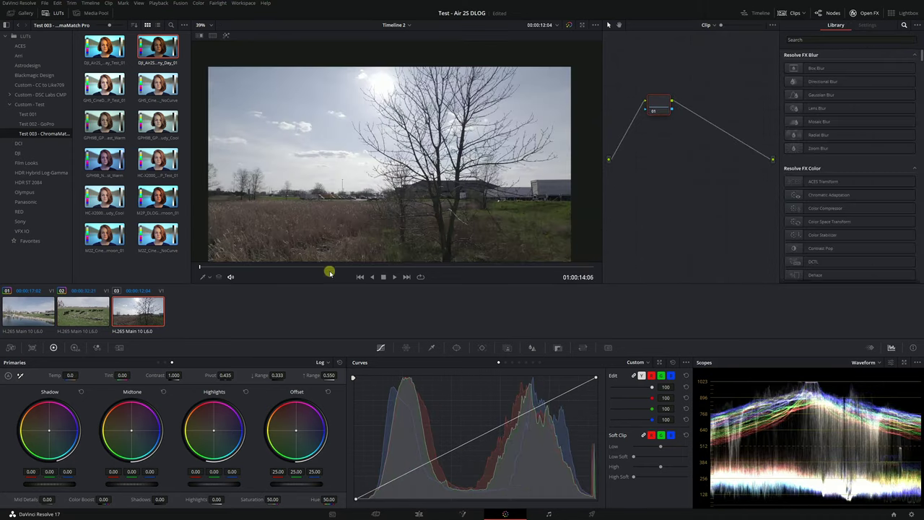
- Apply the DJI Air2S Day_01 LUT to the tree clip, insert a serial node before it, and raise that node's Offset to 43.50
double_click(165, 55)
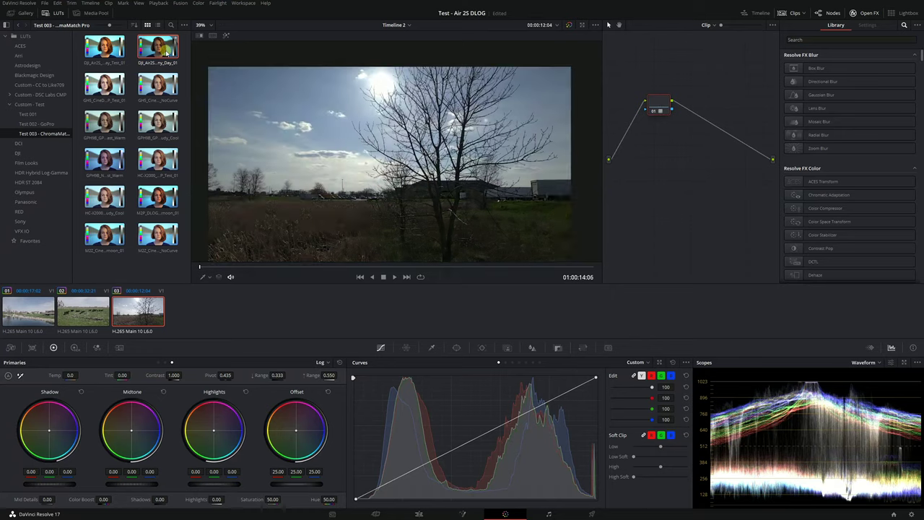
key(shift+s)
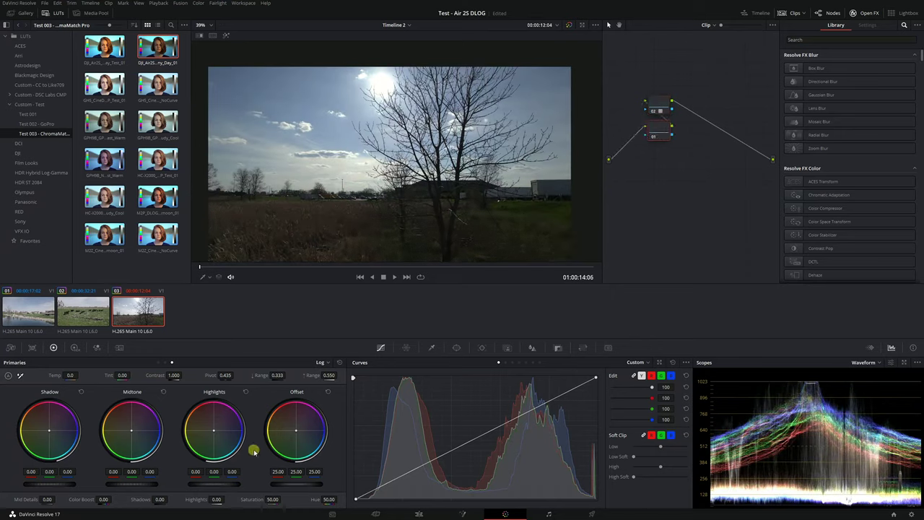
drag(296, 483, 326, 483)
click(370, 267)
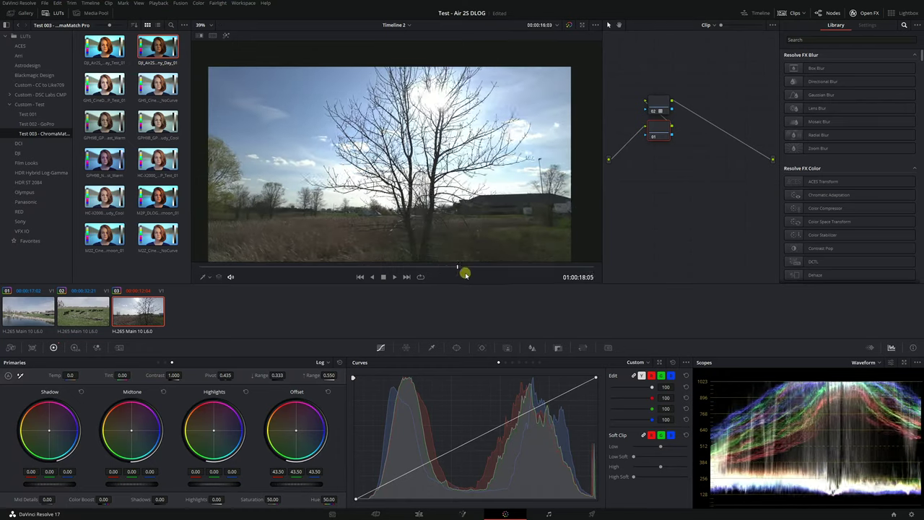
drag(475, 276, 495, 273)
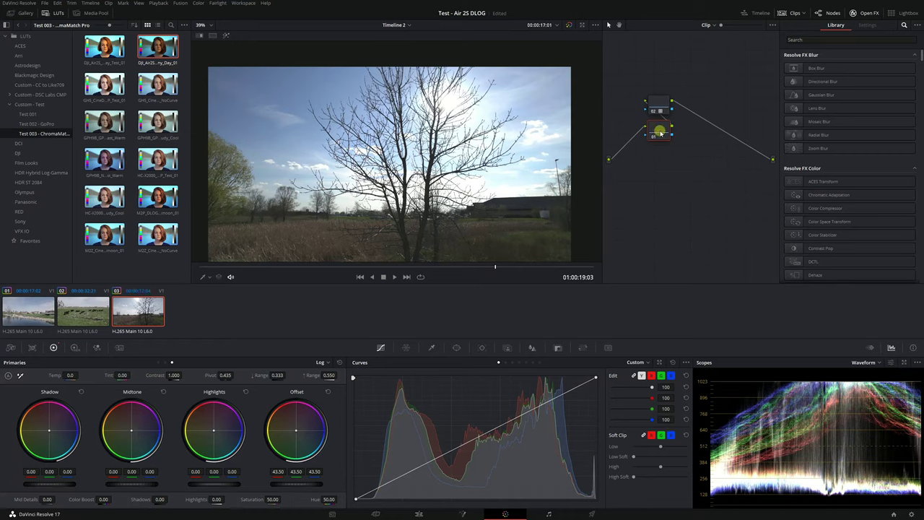
- Space out the tree clip's two nodes and add a serial node after the LUT node
drag(661, 133, 648, 146)
drag(661, 107, 674, 109)
key(alt+s)
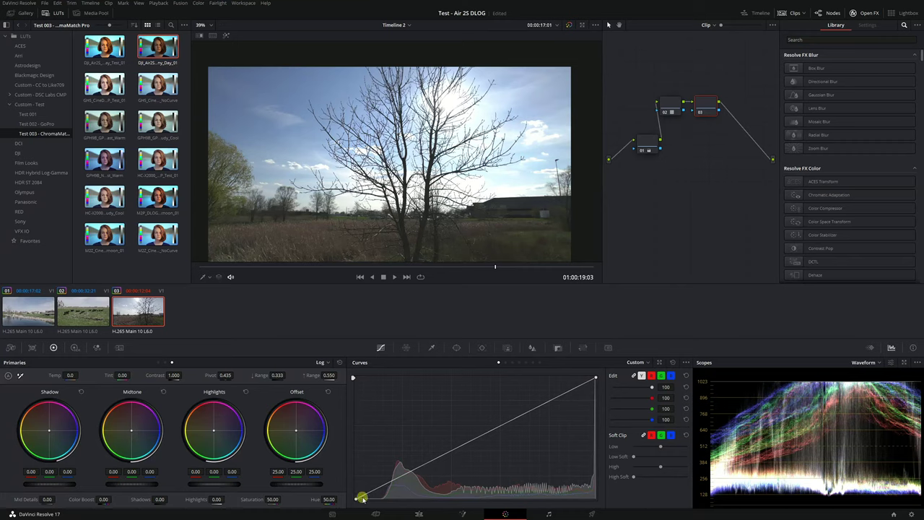
drag(353, 497, 323, 502)
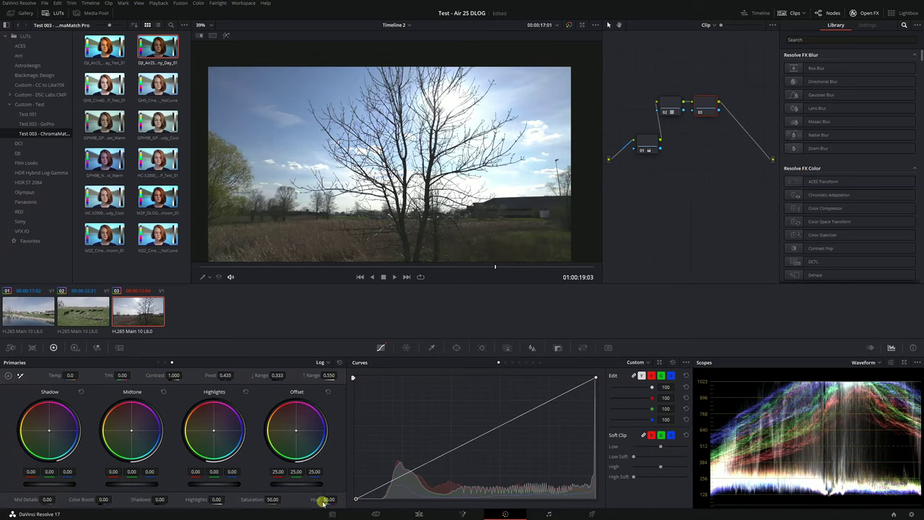
- Lower the first node's Log Shadow to -0.22 and slightly lift the lower midtones of node 03's custom curve
click(647, 146)
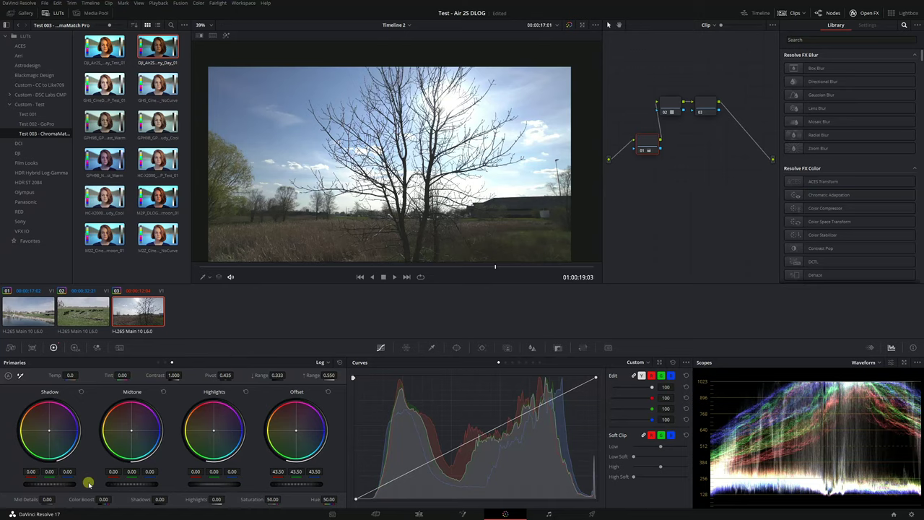
drag(57, 485, 30, 485)
click(447, 267)
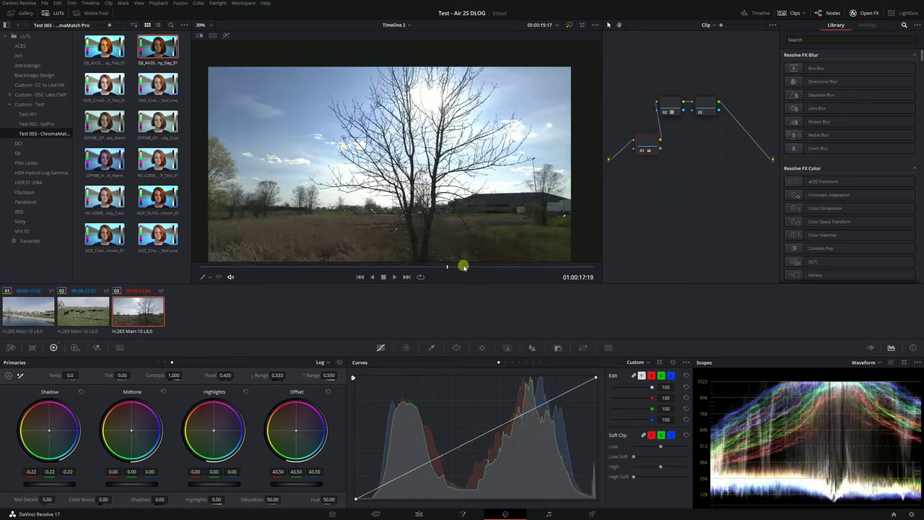
drag(463, 267, 494, 267)
click(711, 105)
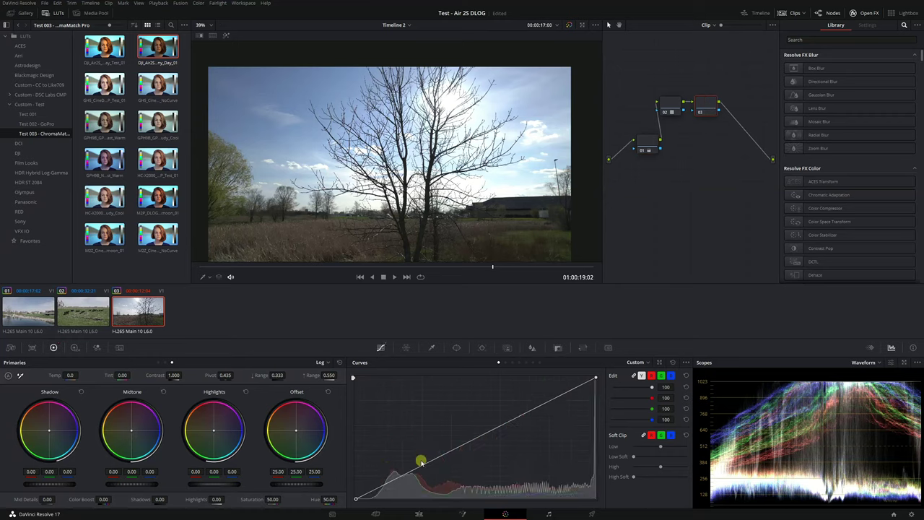
drag(421, 465, 417, 463)
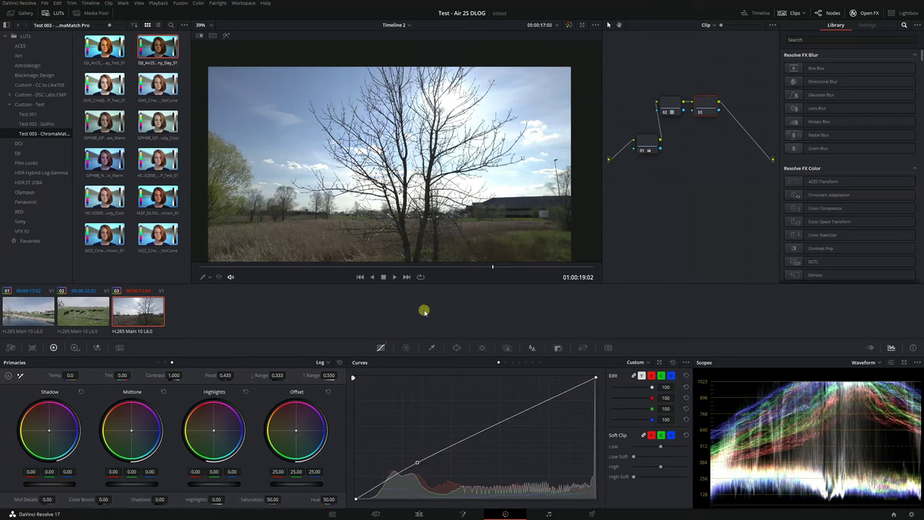
- Close the effects library and review the tree clip's grade at several points, in both full-screen and normal view
drag(306, 268, 400, 267)
key(shift+f)
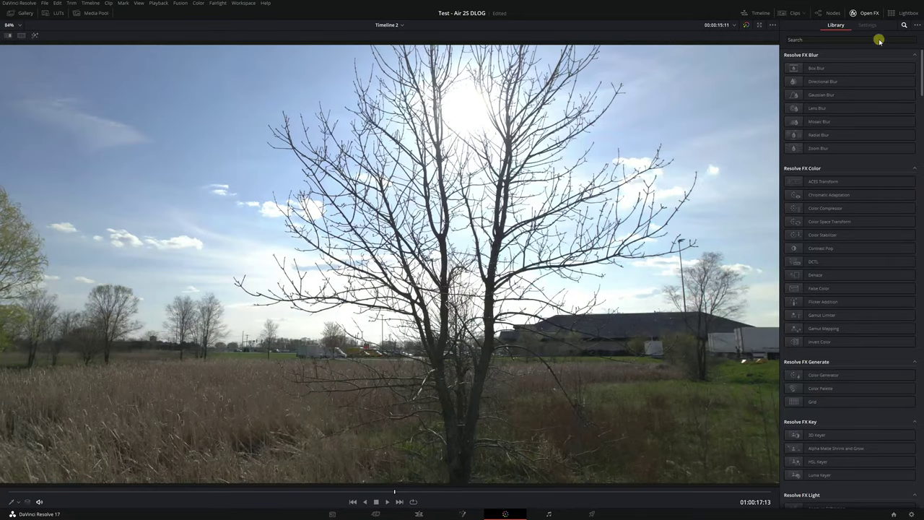
click(870, 14)
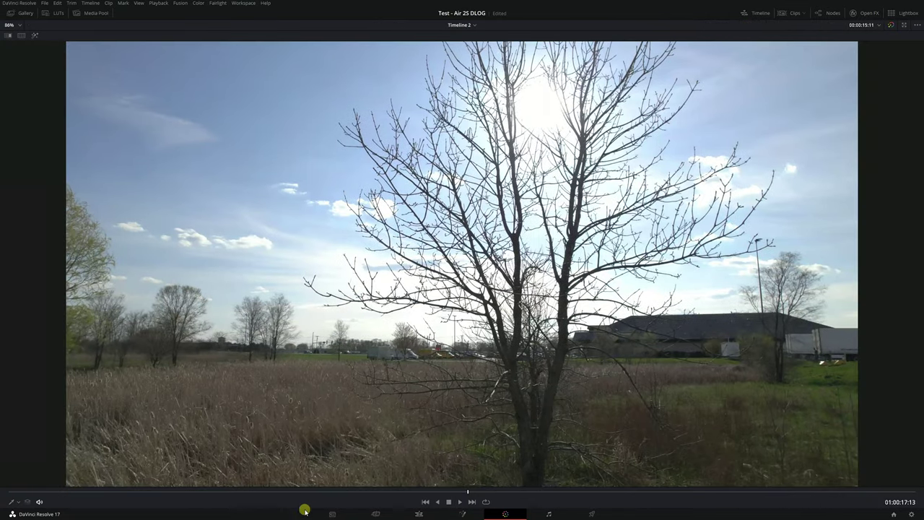
drag(154, 491, 378, 421)
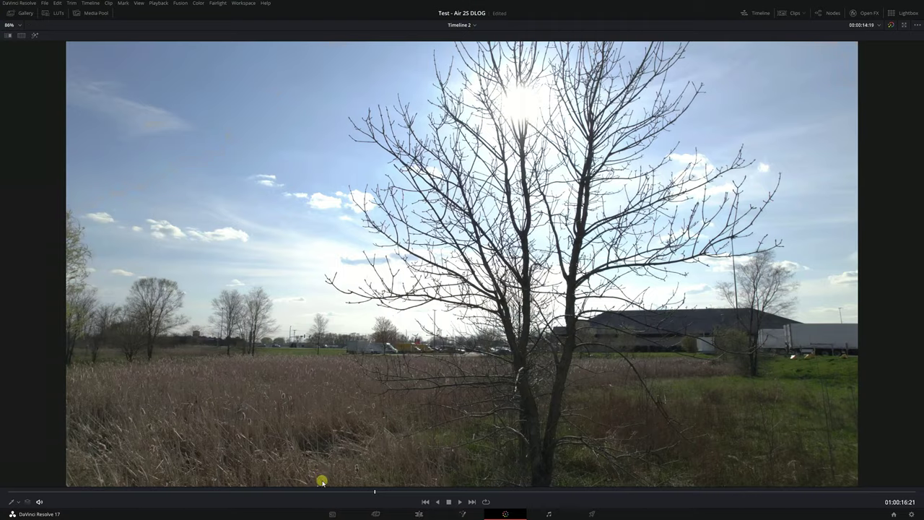
click(352, 493)
drag(352, 495, 659, 488)
key(alt+f)
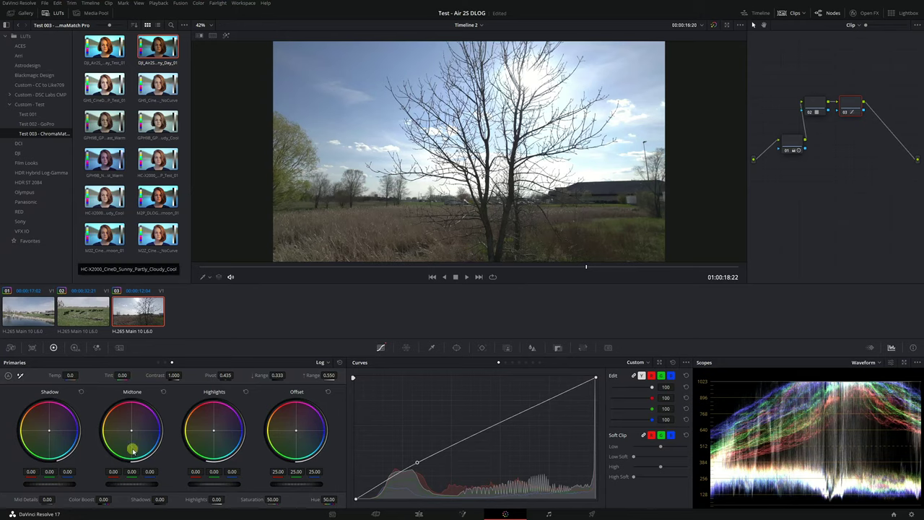
drag(352, 265, 531, 265)
key(alt+f)
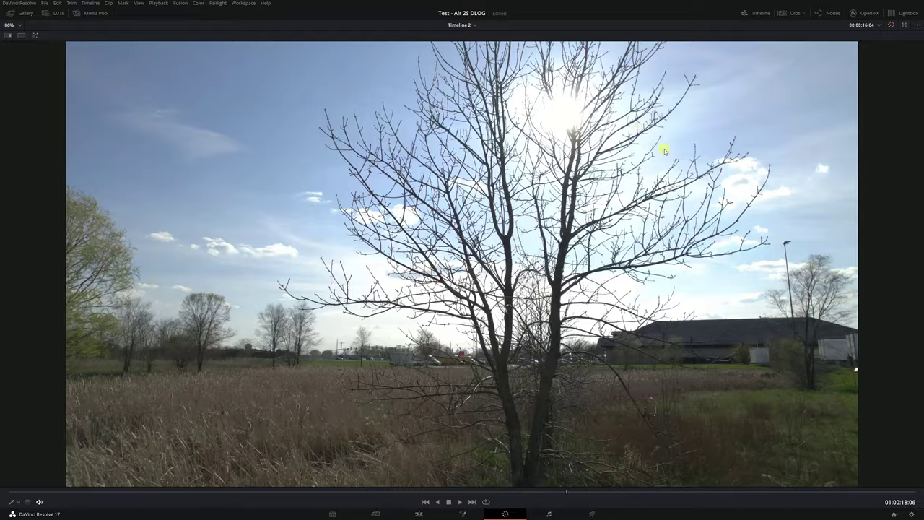
key(alt+f)
- Return to the pasture clip and review its grade at several points along the clip
click(95, 314)
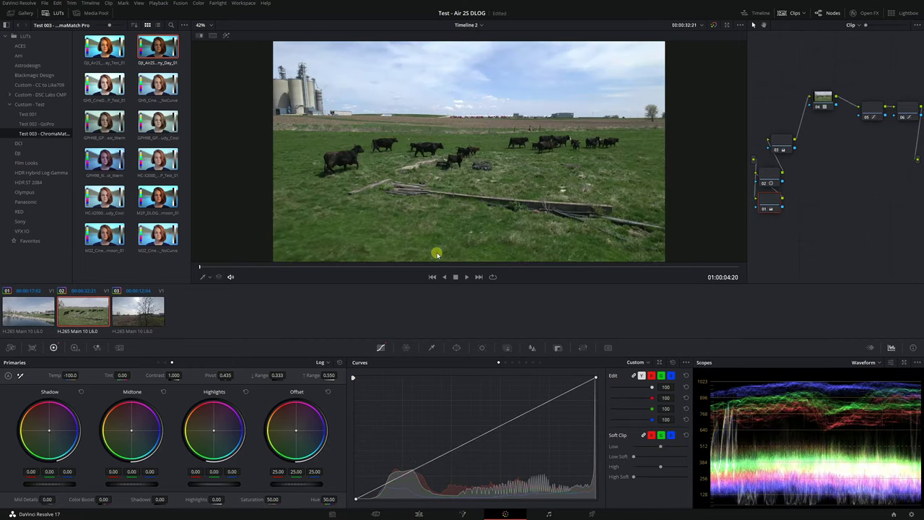
mouse_move(382, 272)
mouse_down()
mouse_move(598, 270)
mouse_move(295, 270)
mouse_move(315, 278)
mouse_move(411, 262)
mouse_move(376, 264)
mouse_up()
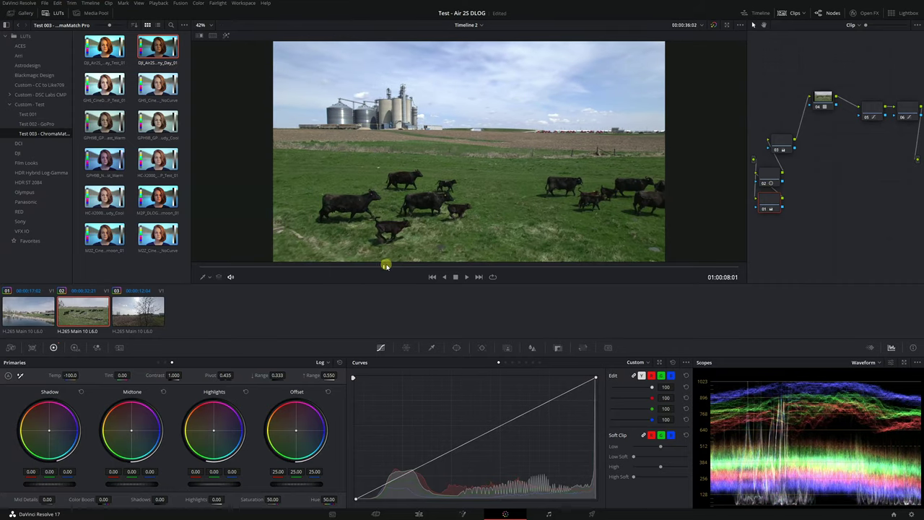
drag(386, 265, 326, 264)
mouse_move(397, 267)
mouse_down()
mouse_move(497, 264)
mouse_move(322, 263)
mouse_move(409, 263)
mouse_up()
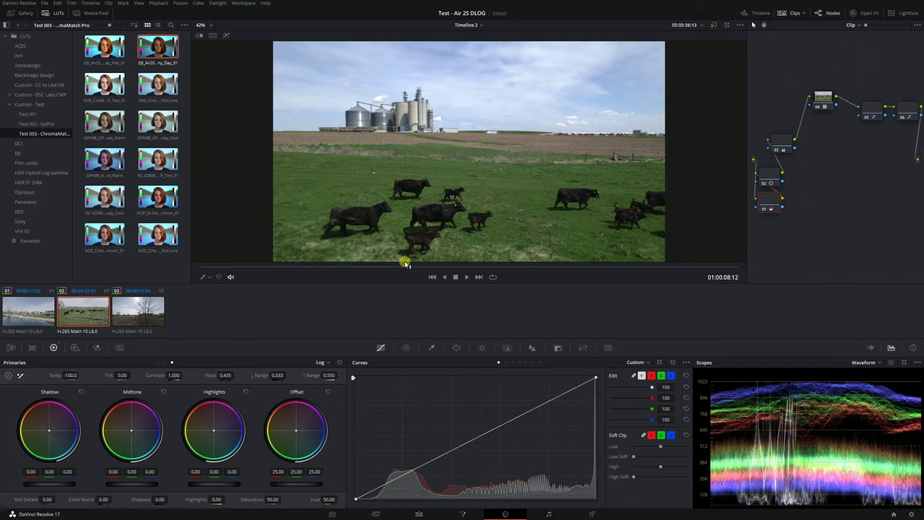